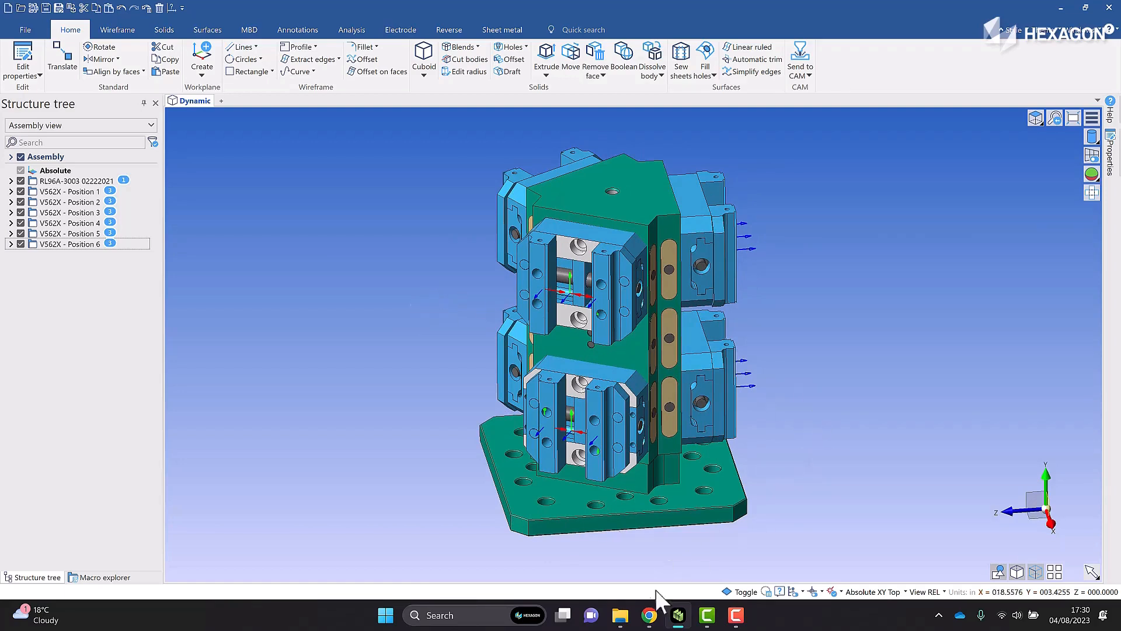
Switch to File Explorer and preview the insert, slide and lifter .vdf files found in the Parts folder
left_click(621, 616)
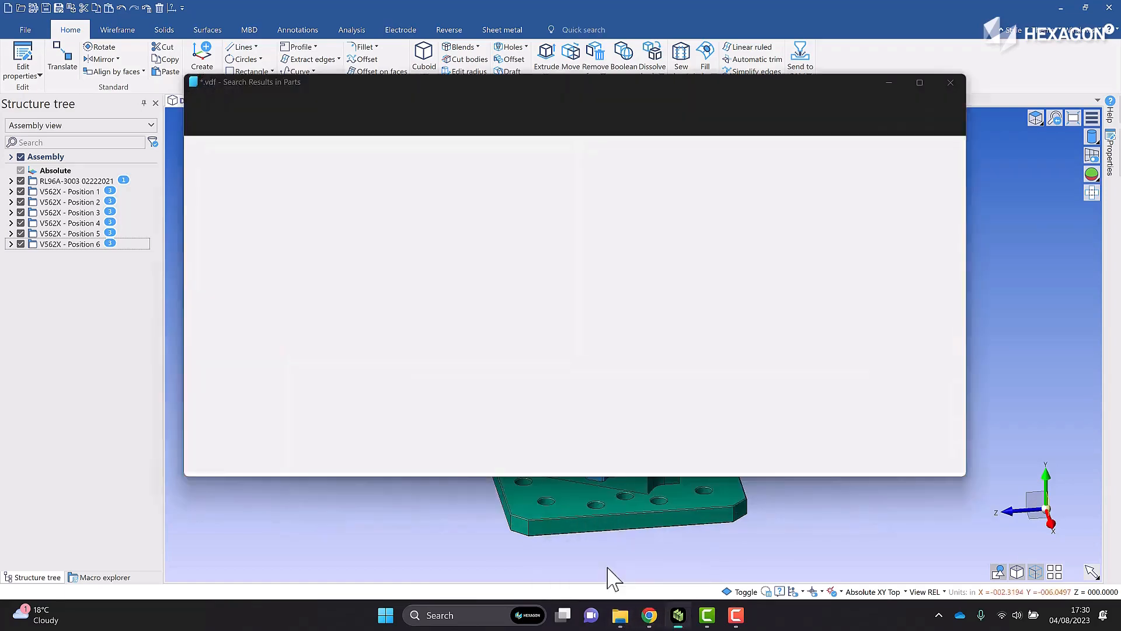
left_click(536, 217)
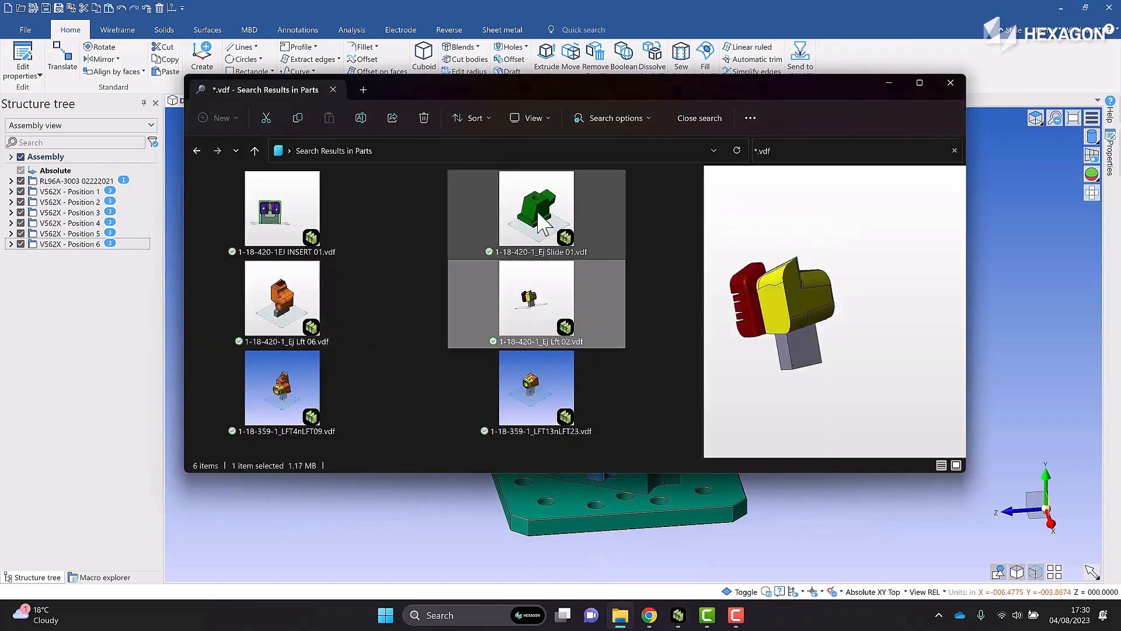
double_click(536, 219)
left_click(282, 211)
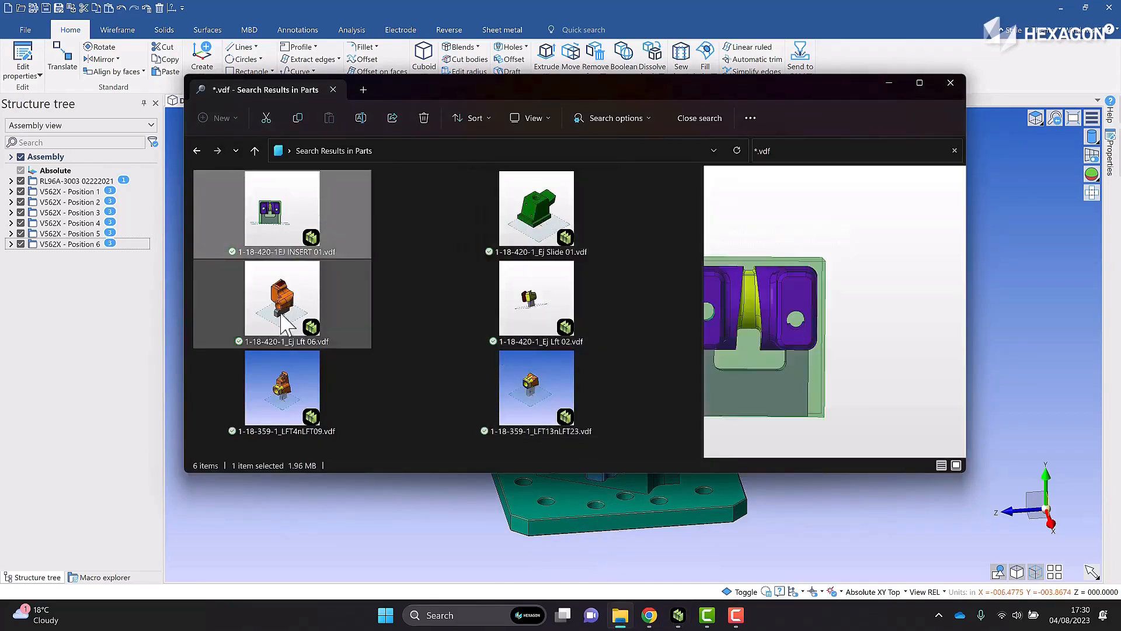
left_click(282, 301)
left_click(279, 386)
left_click(539, 387)
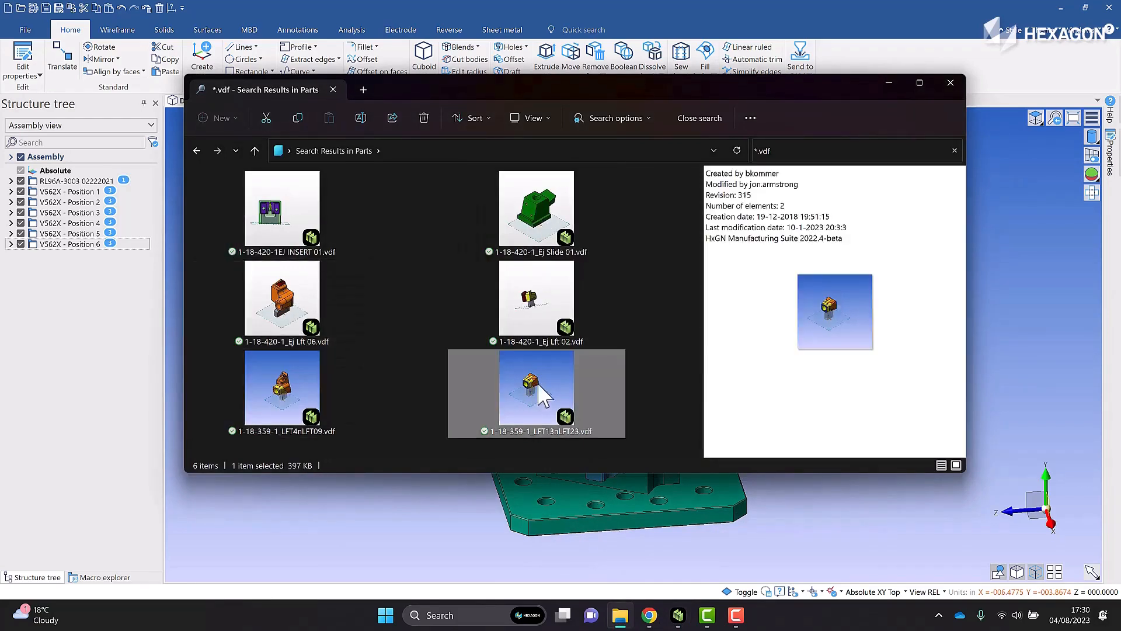
left_click(537, 309)
key("Up")
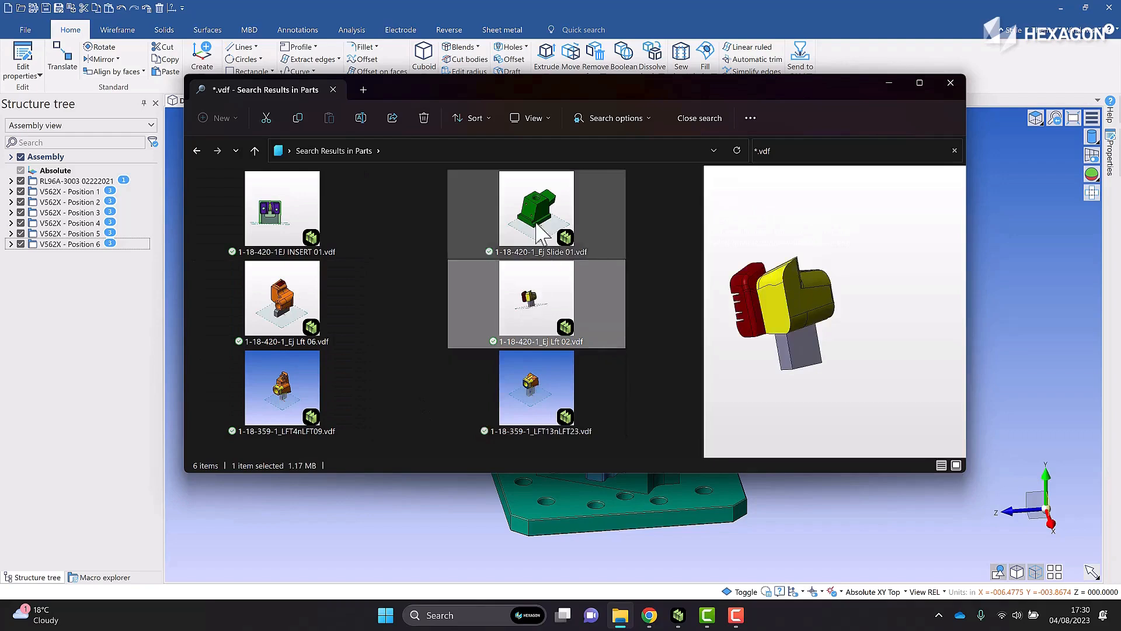
left_click(281, 225)
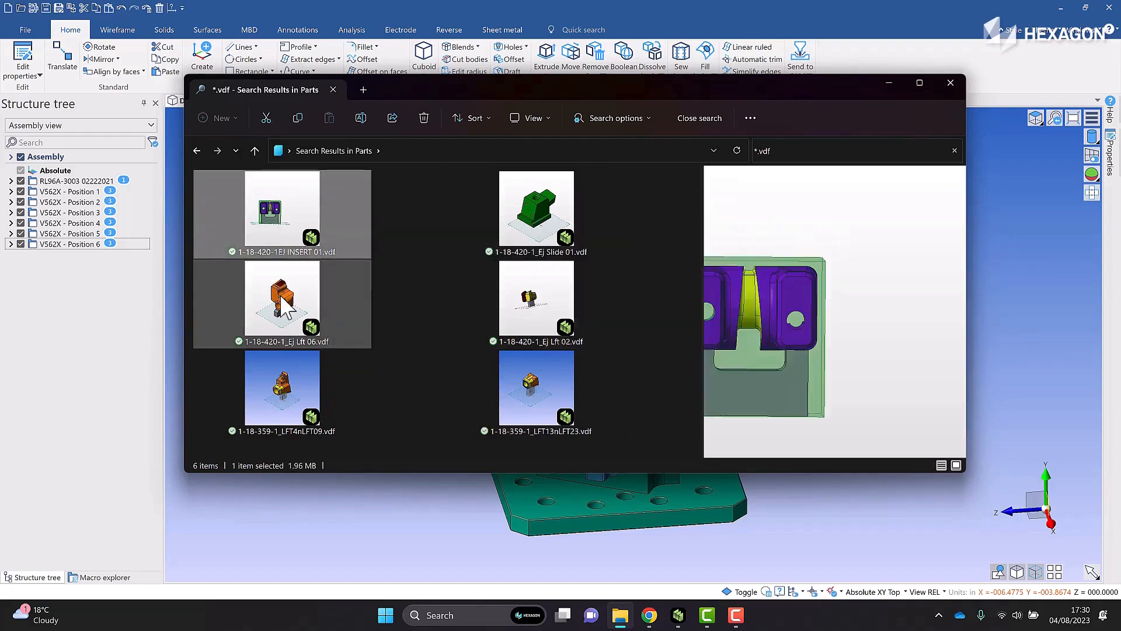
left_click(282, 299)
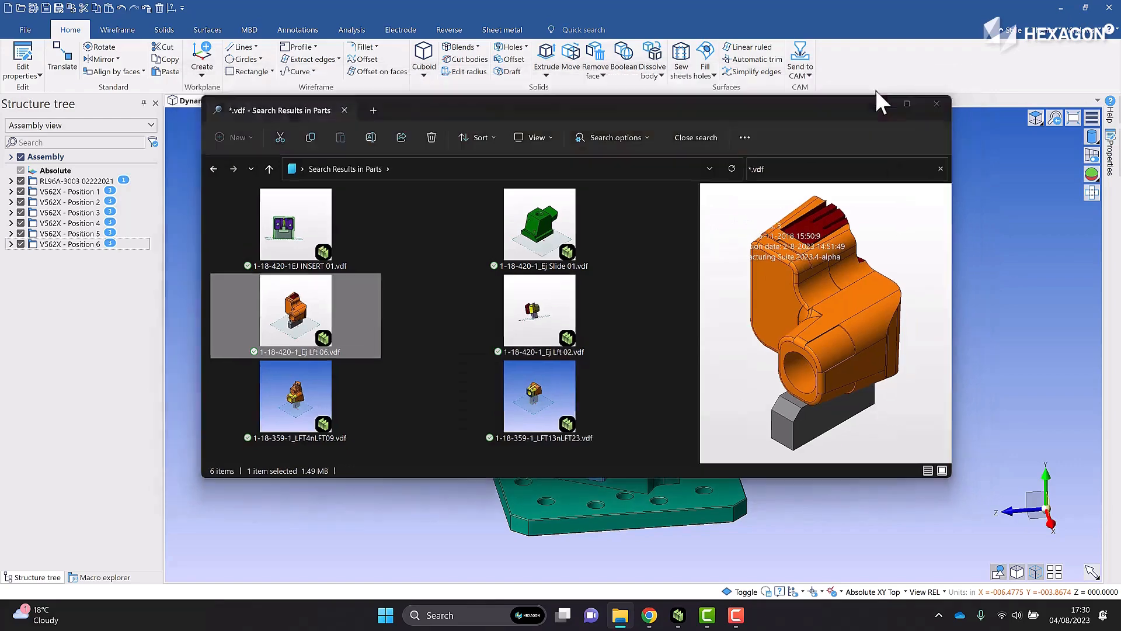
left_click(889, 82)
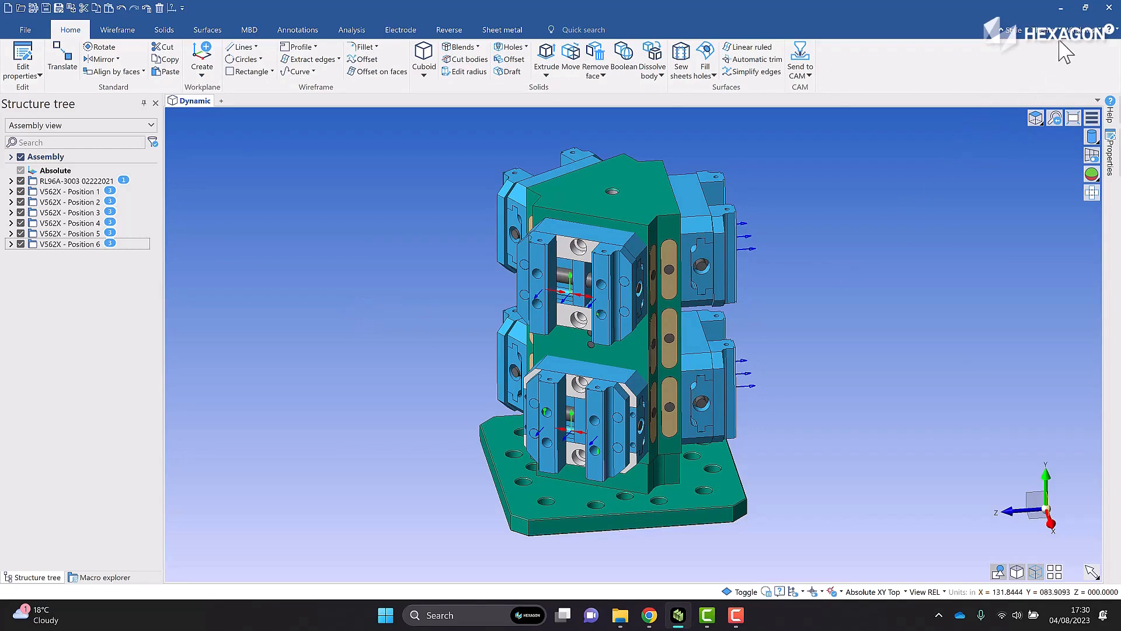
Run the PartSetup script from the scripts folder
left_click(1081, 30)
left_click(1063, 197)
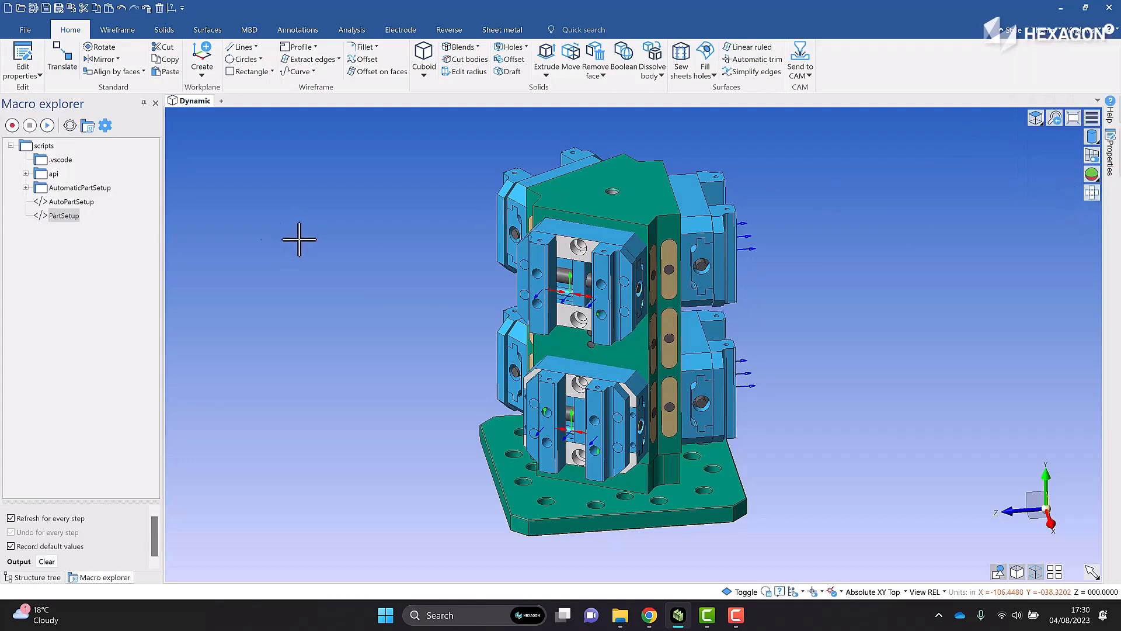
left_click(70, 202)
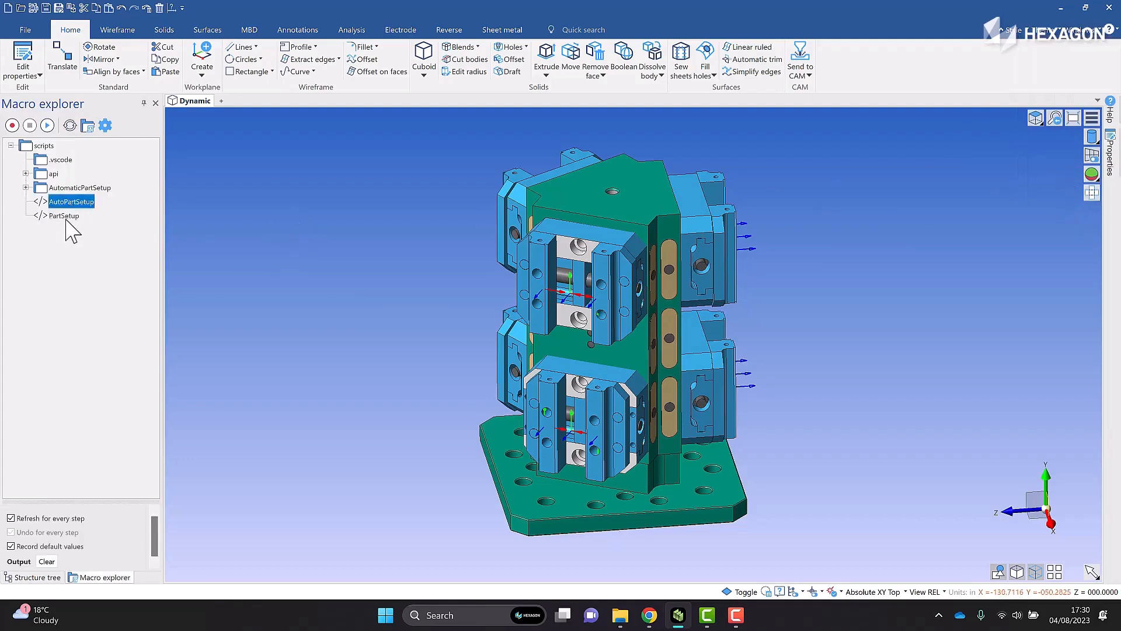
left_click(65, 219)
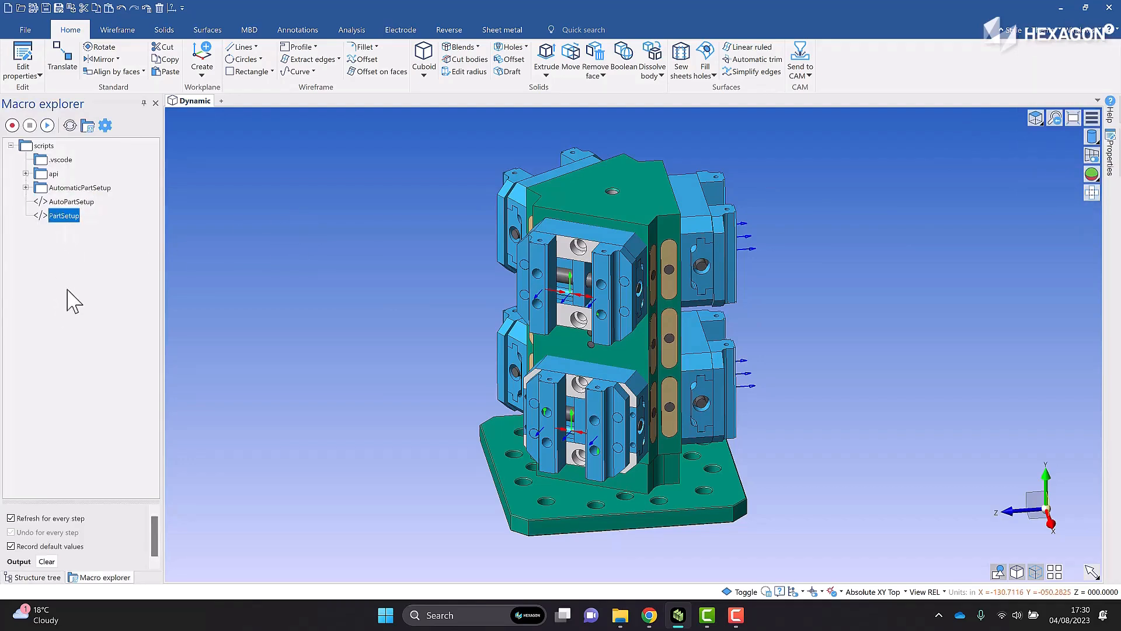
right_click(66, 216)
left_click(102, 225)
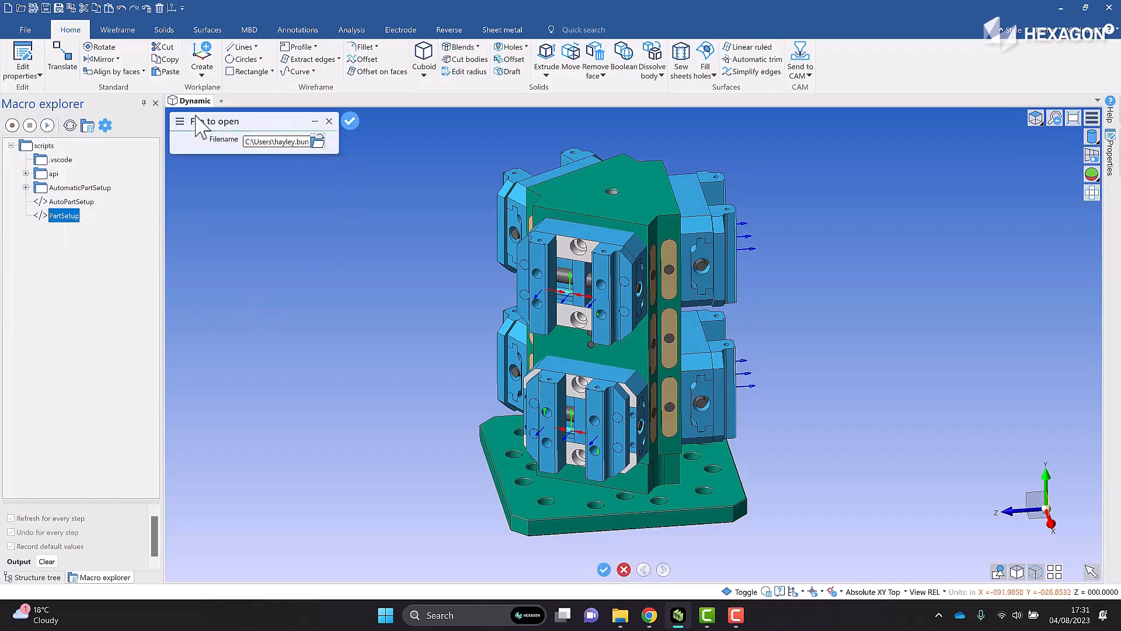
Browse for the file to open in the Scripts > AutomaticPartSetup > Parts folder
left_click(317, 143)
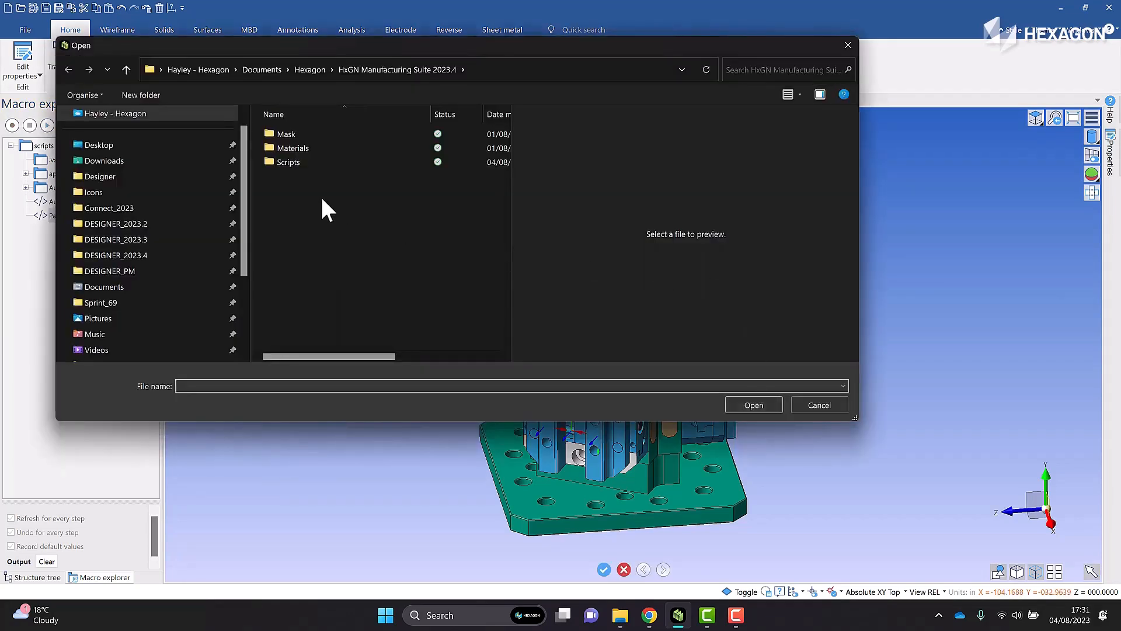
left_click(287, 163)
double_click(287, 163)
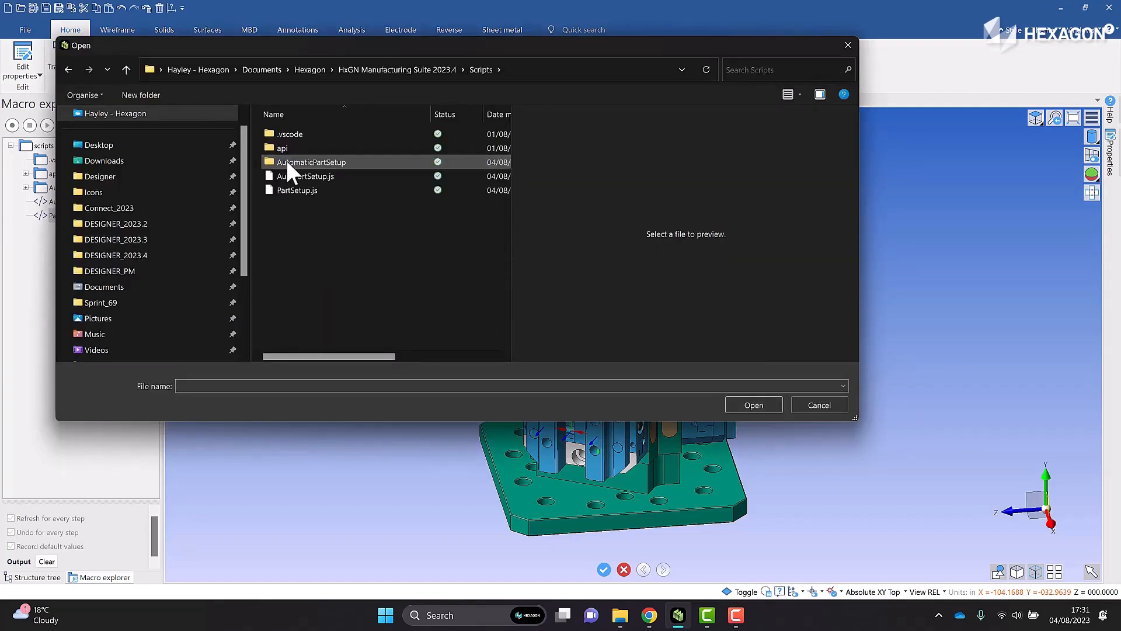
double_click(324, 162)
left_click(288, 147)
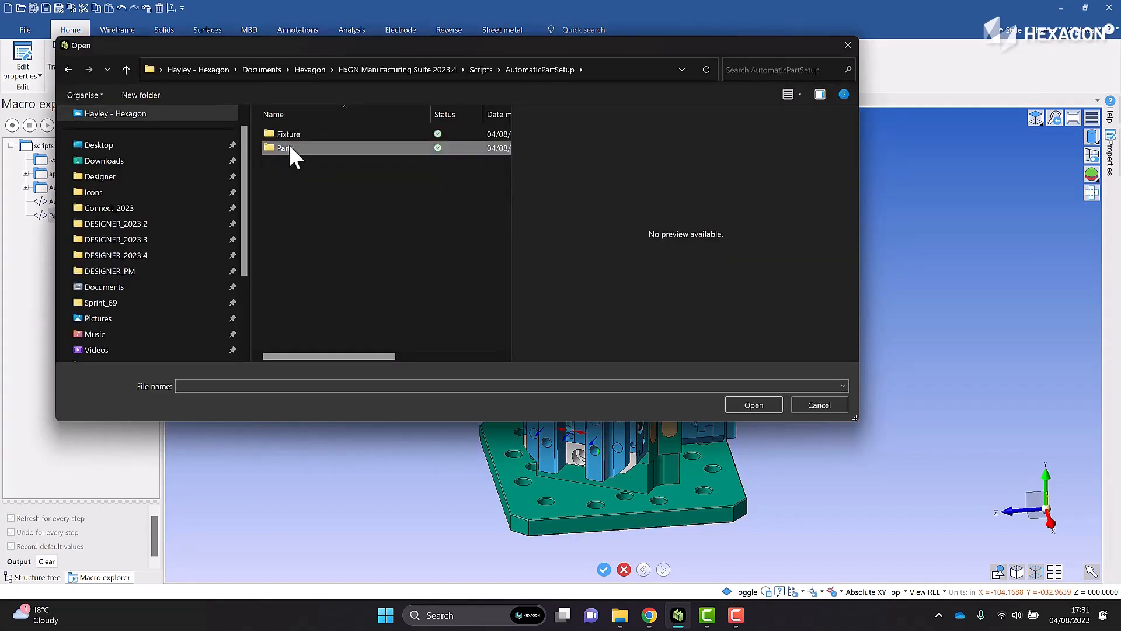
double_click(288, 148)
Preview the part files and load 1-18-420-1EJ INSERT 01.vdf as the part to set up
left_click(377, 133)
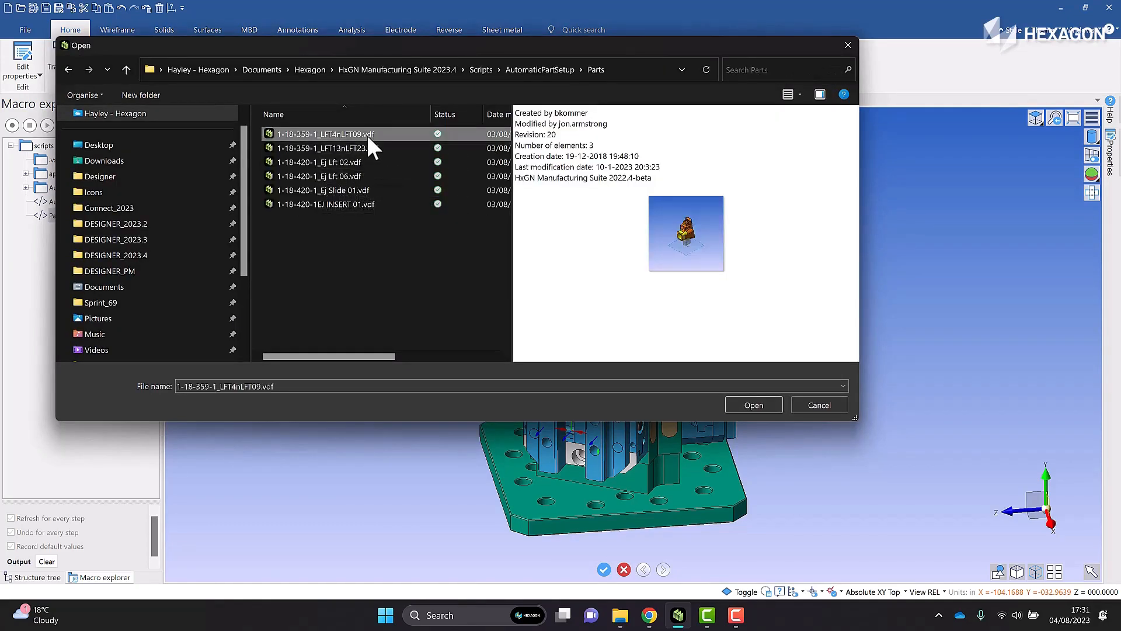
left_click(360, 148)
key("Down")
key("Down")
key("Down")
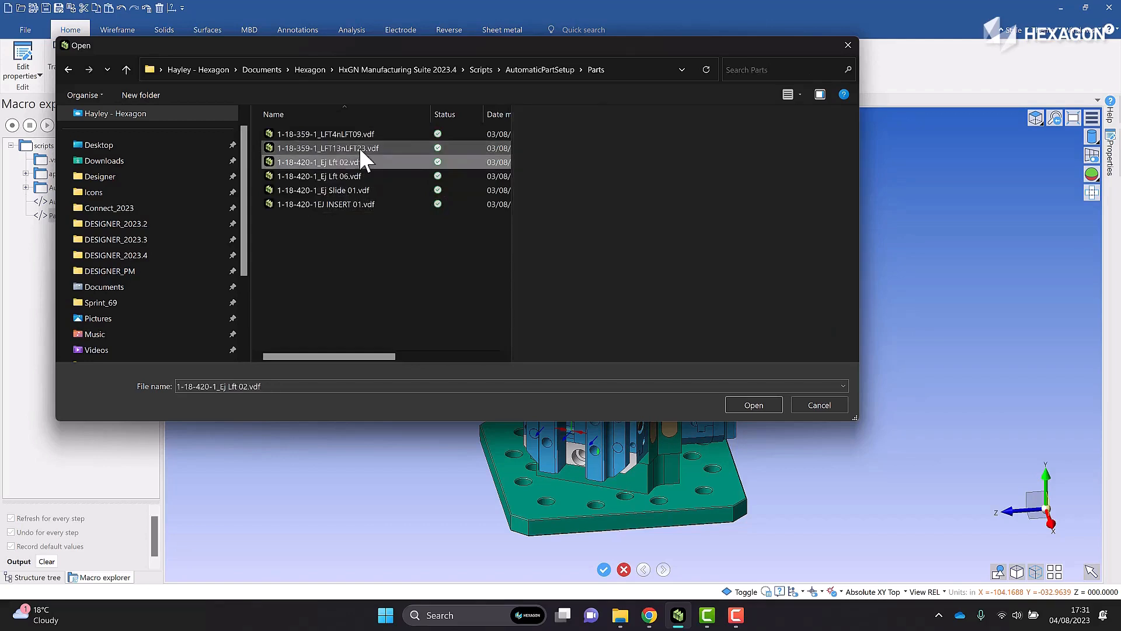
key("Down")
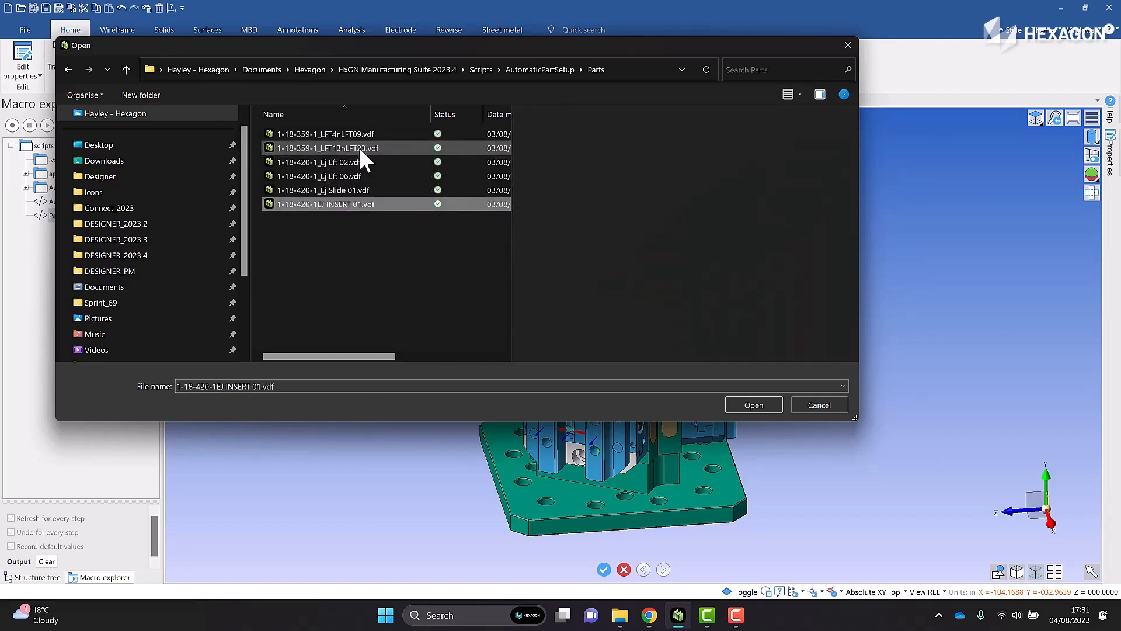
left_click(330, 202)
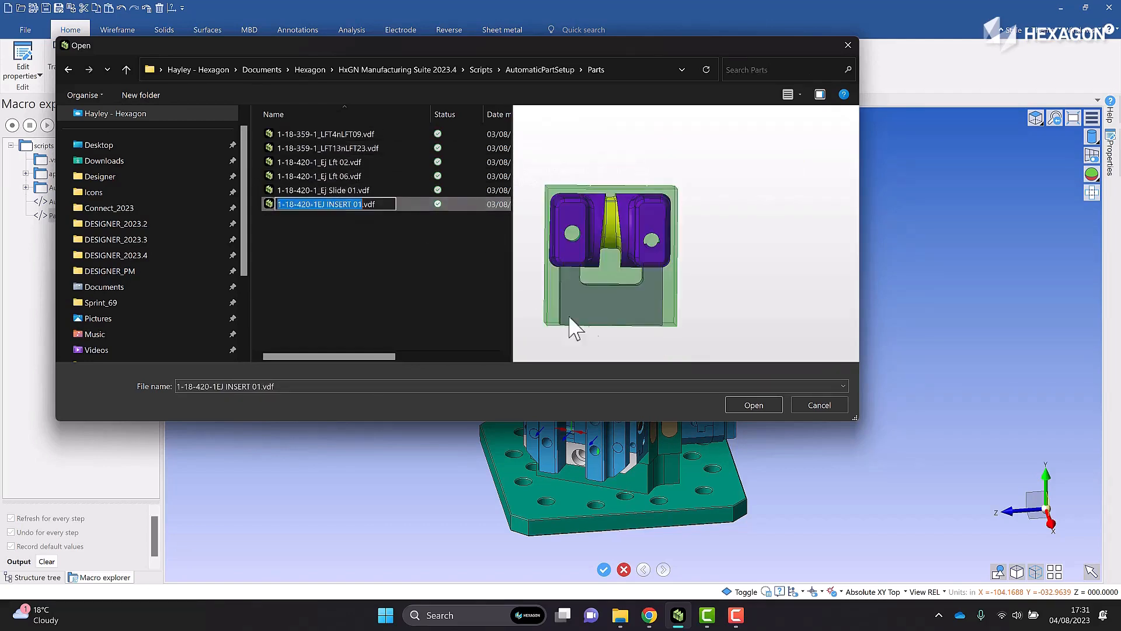
left_click(766, 404)
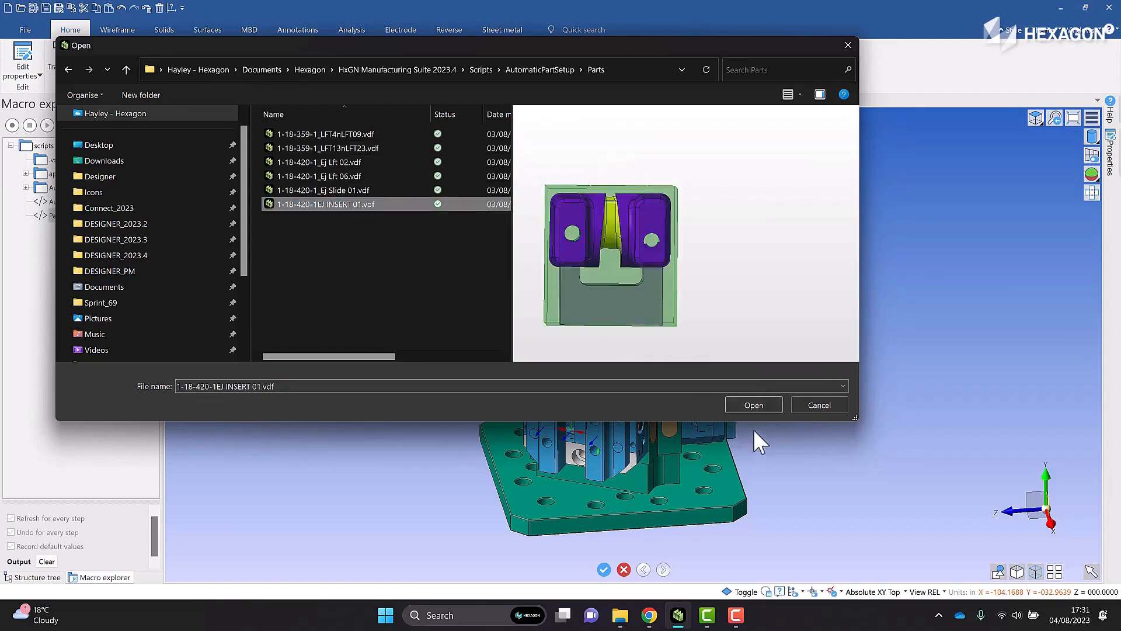
left_click(760, 409)
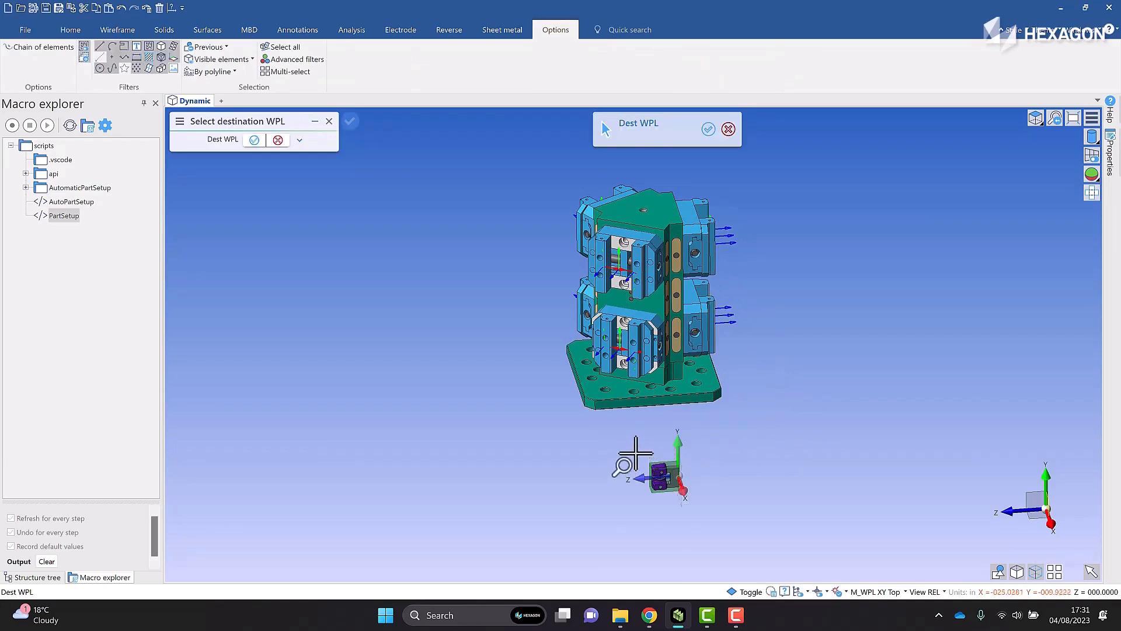
Inspect the loaded insert and its structure, and choose the workplane between the upper front vise's jaws as the destination workplane
left_click_drag(635, 452, 701, 518)
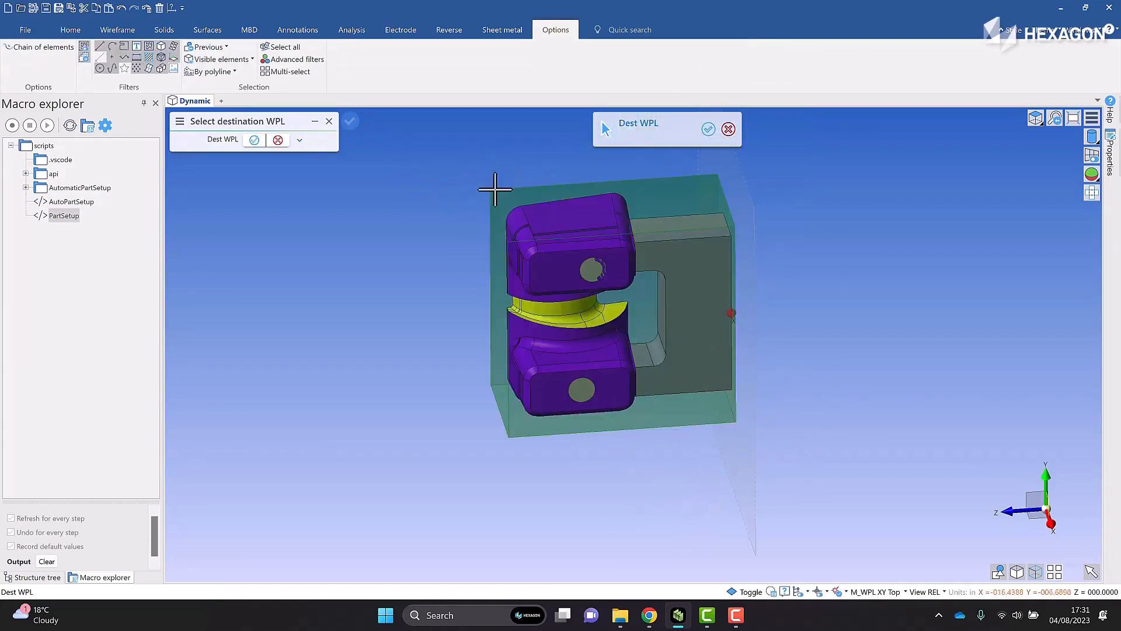
middle_click_drag(827, 257, 861, 310)
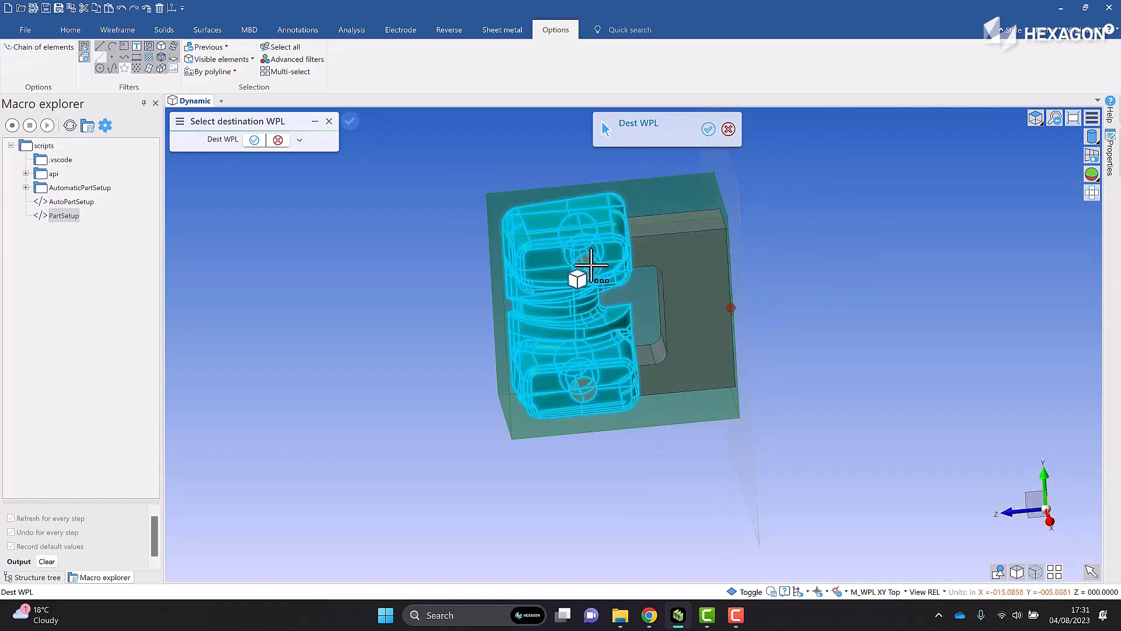
left_click(35, 577)
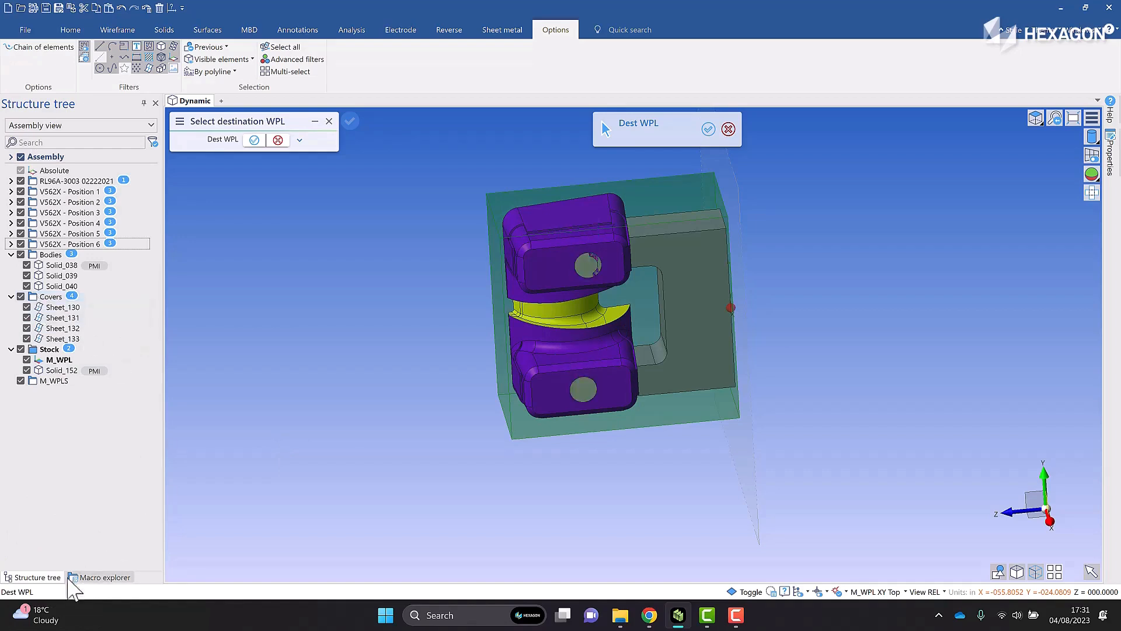
left_click(89, 577)
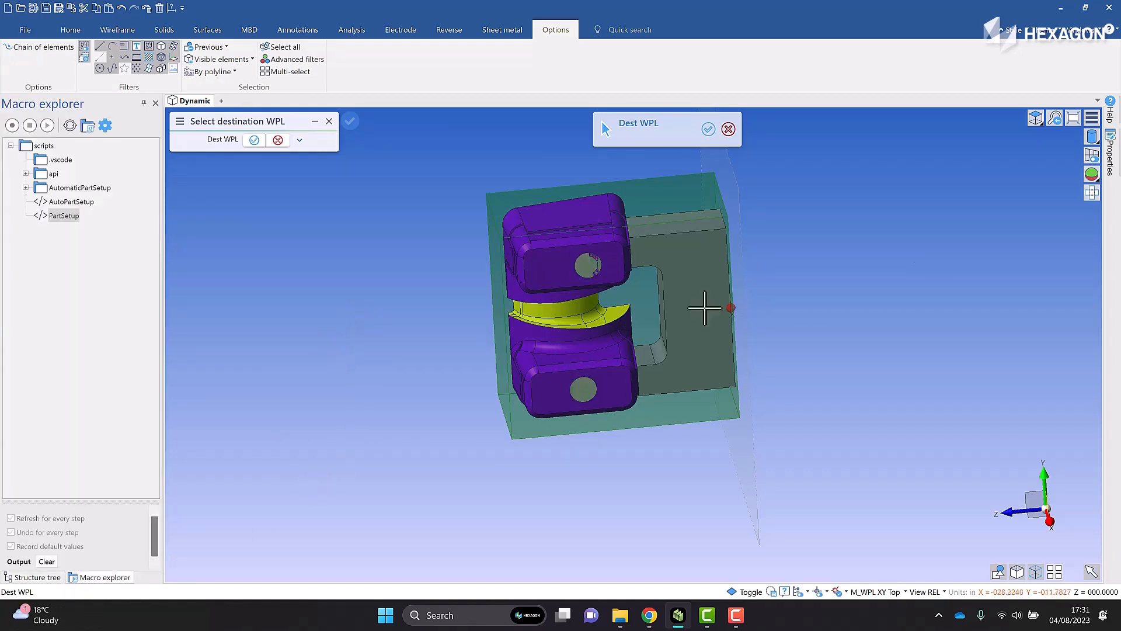
left_click(1074, 118)
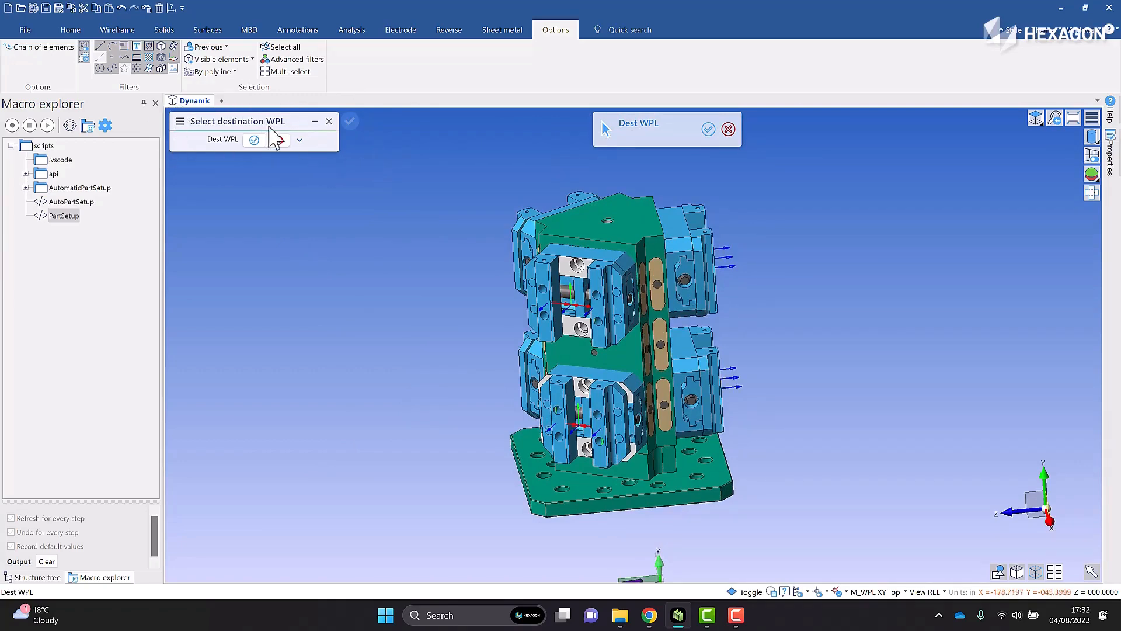
scroll(572, 304, "up", 5)
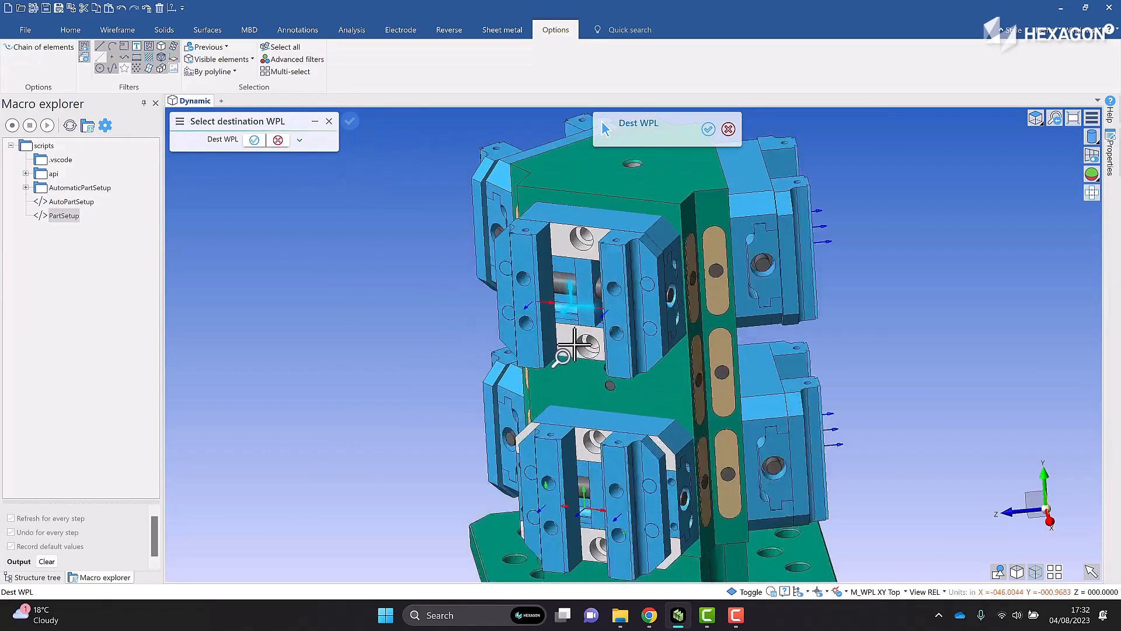
left_click(570, 306)
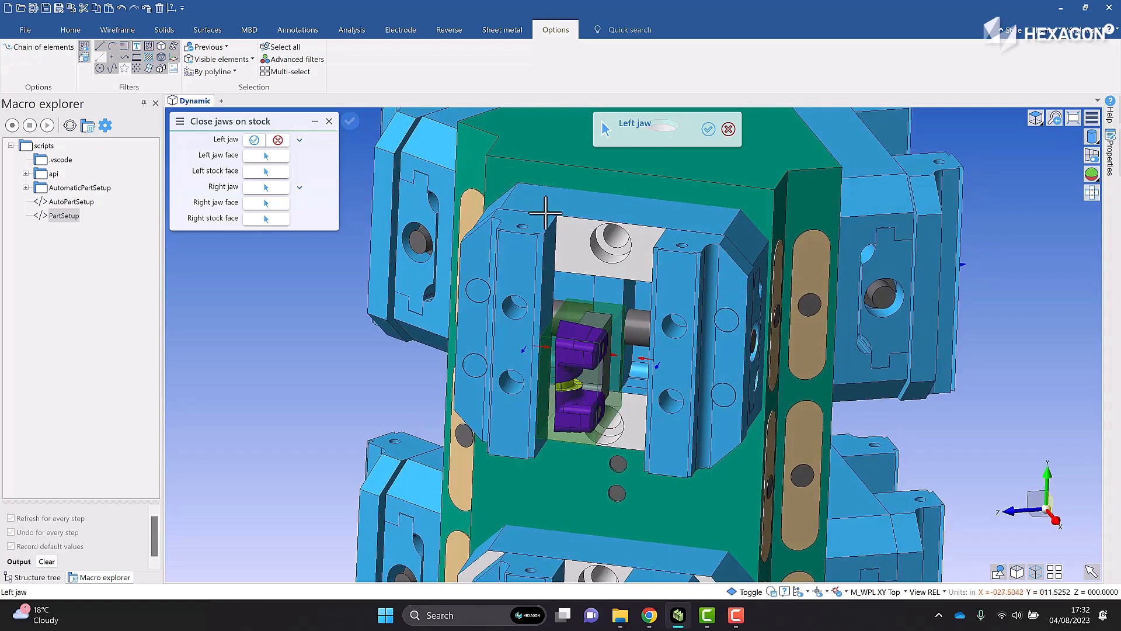
Define the left clamping side with the vise's left jaw, its inner face and the stock's left face
left_click(543, 235)
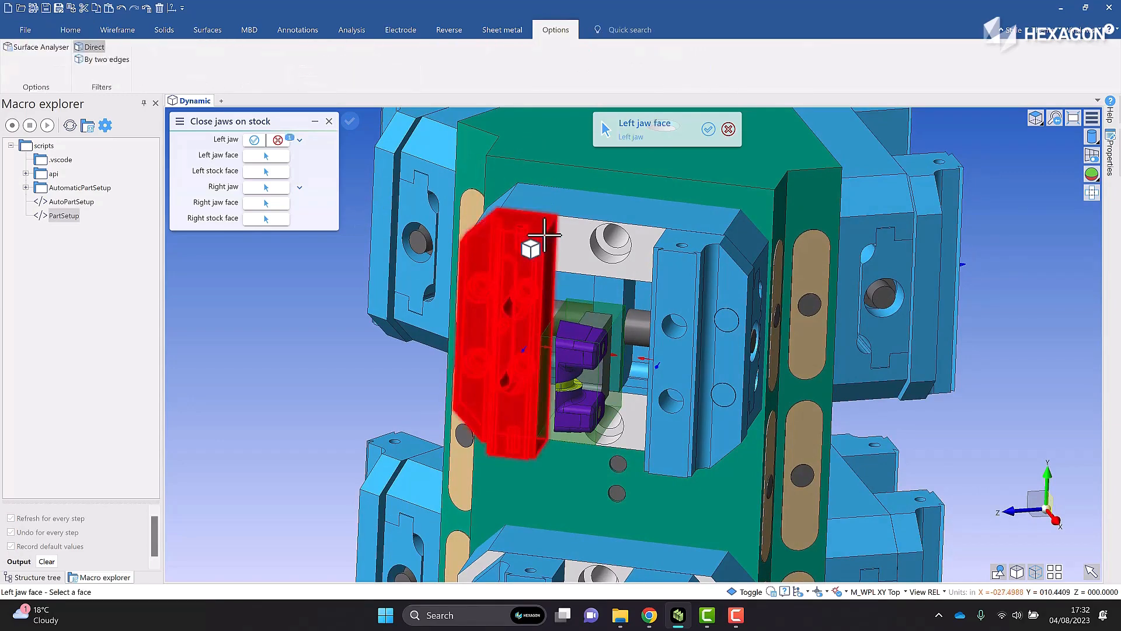
left_click(542, 268)
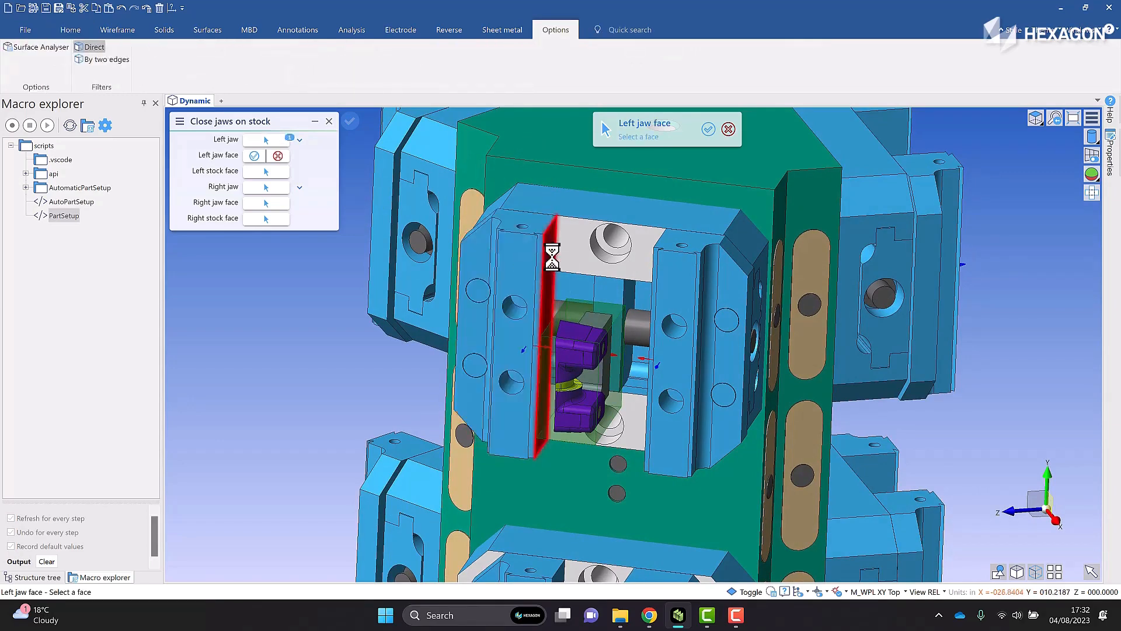
right_click(550, 374)
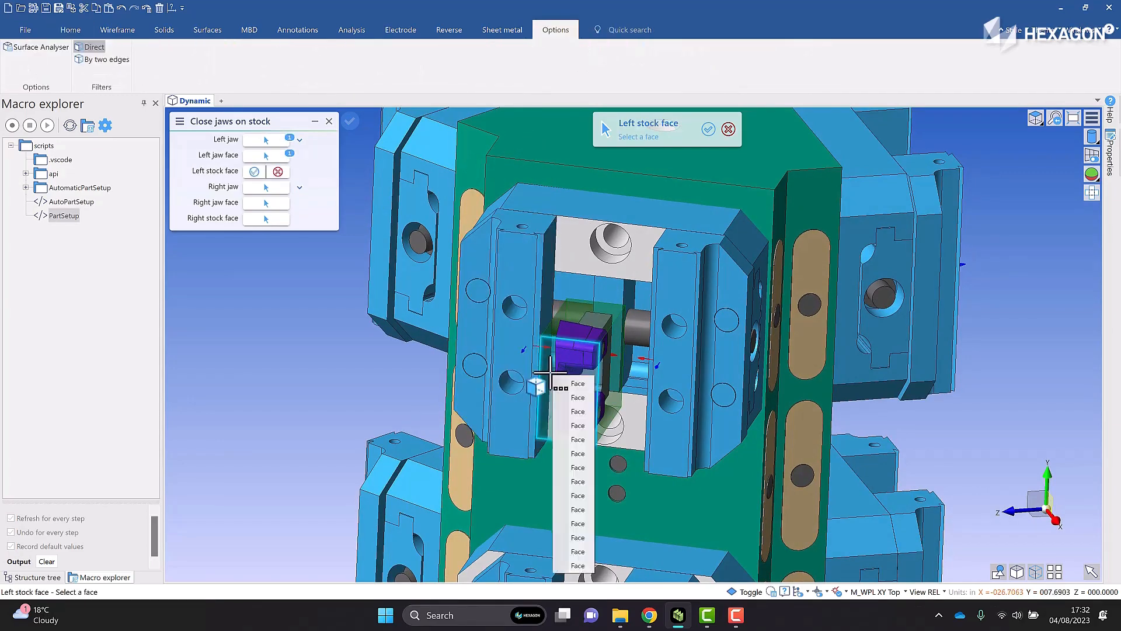
left_click(566, 411)
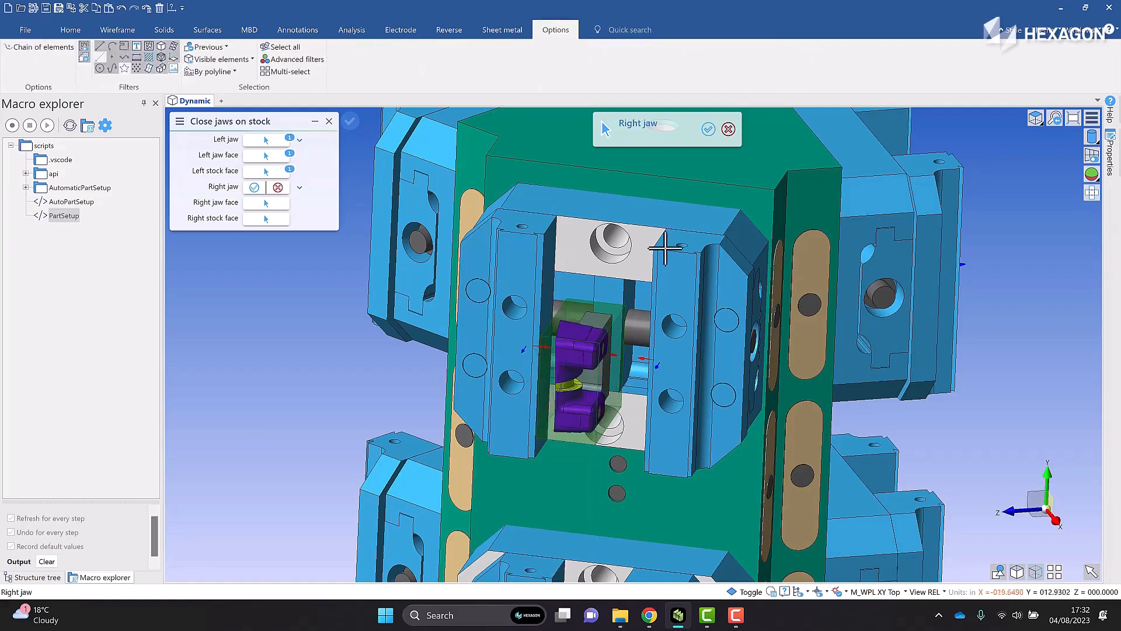
Define the right clamping side with the upper vise's right jaw, its inner face and the insert stock's right face
left_click(660, 255)
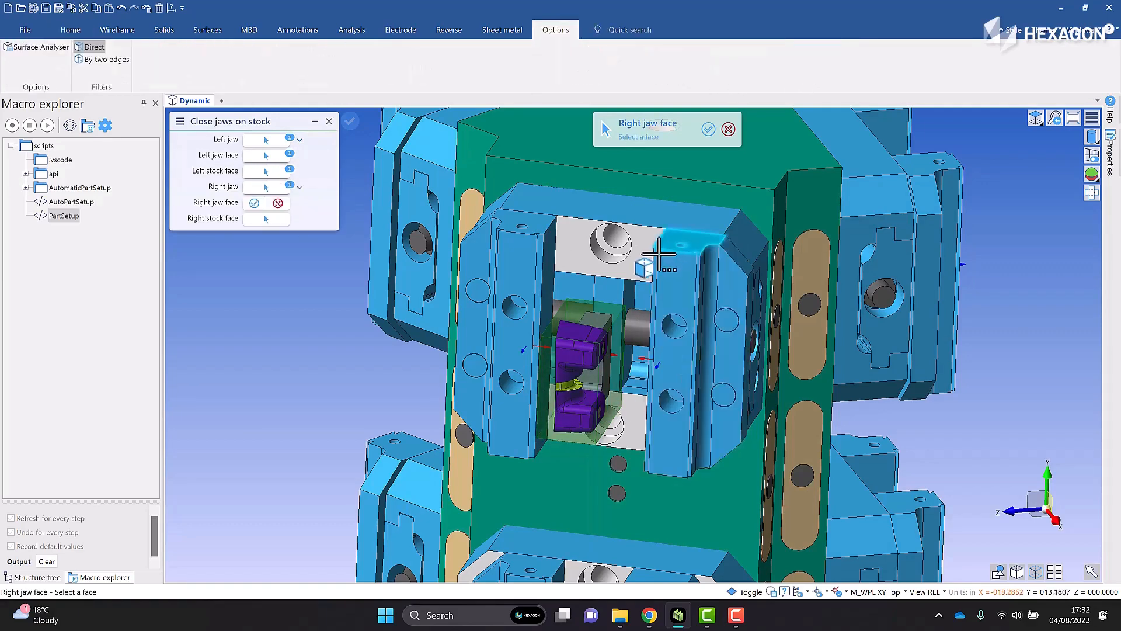
left_click(659, 255)
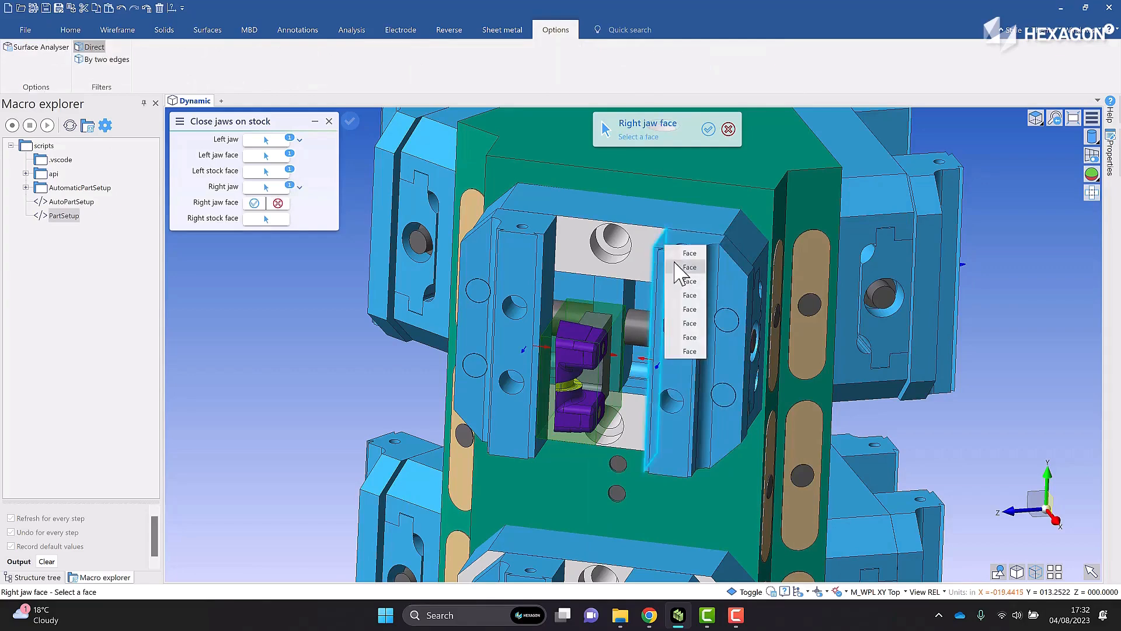
left_click(677, 266)
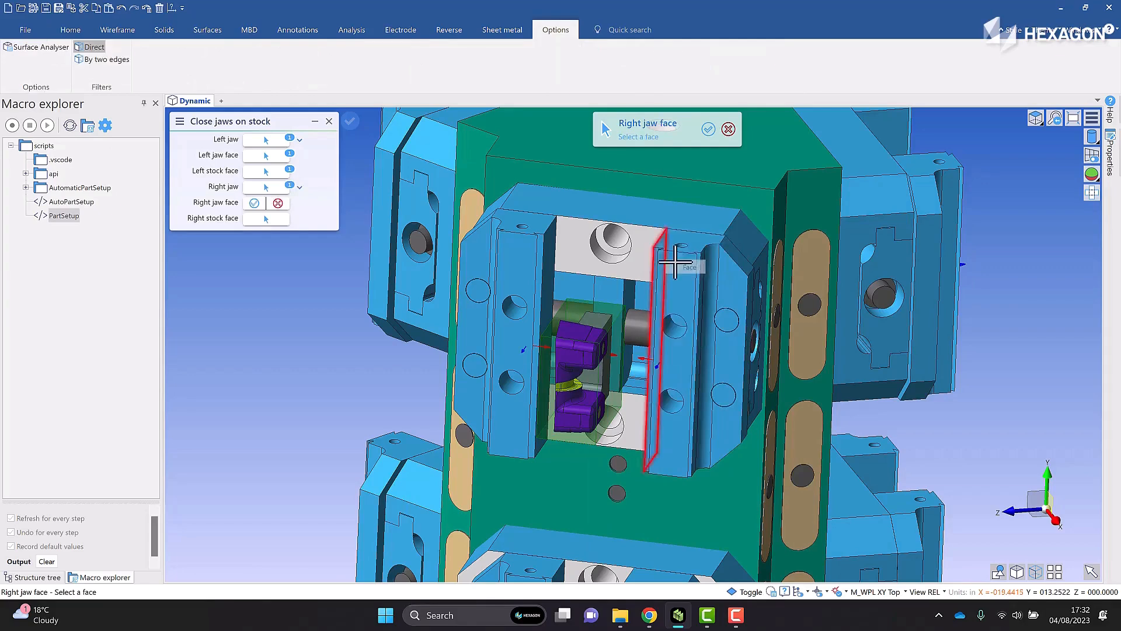
left_click(613, 356)
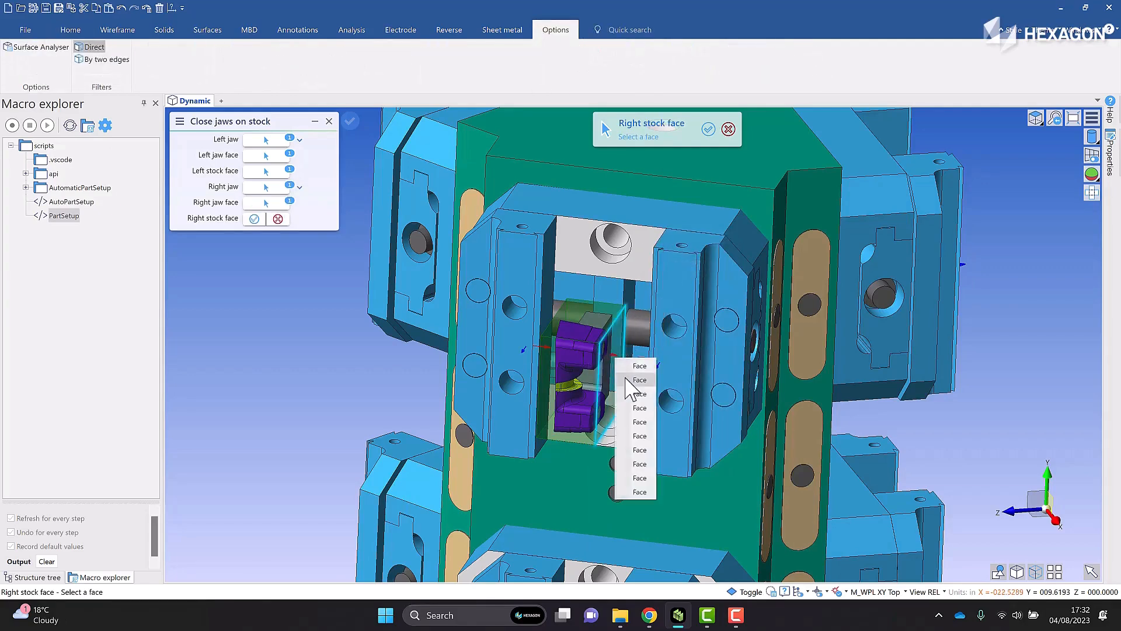
left_click(626, 379)
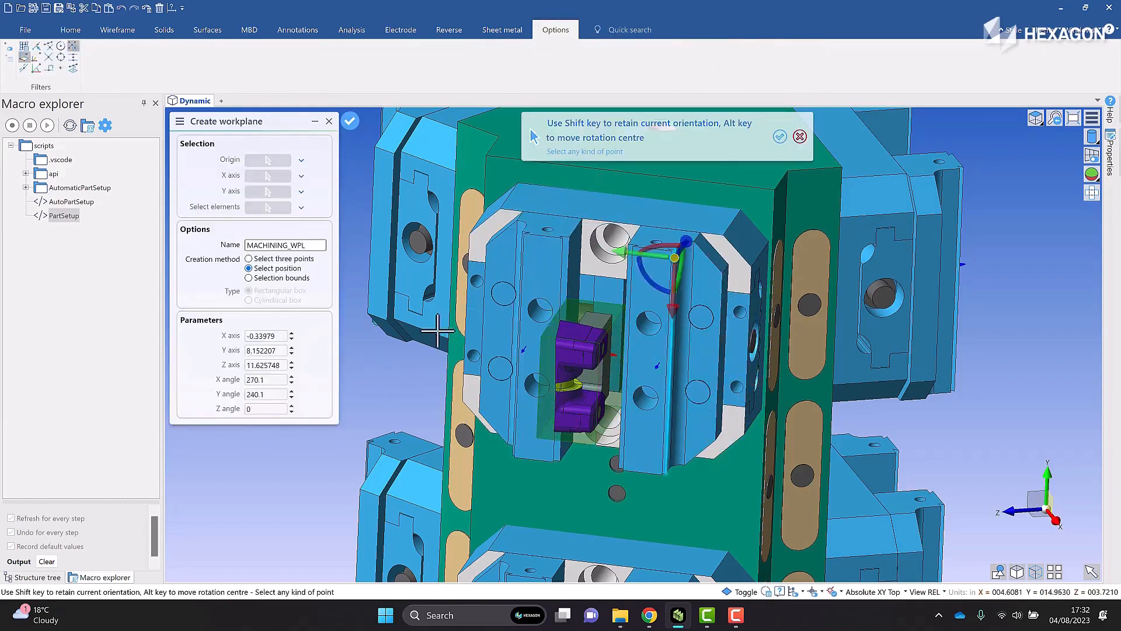
Create the MACHINING_WPL workplane by position at the lower outer corner of the insert's stock
scroll(359, 401, "down", 2)
middle_click_drag(361, 395, 409, 308)
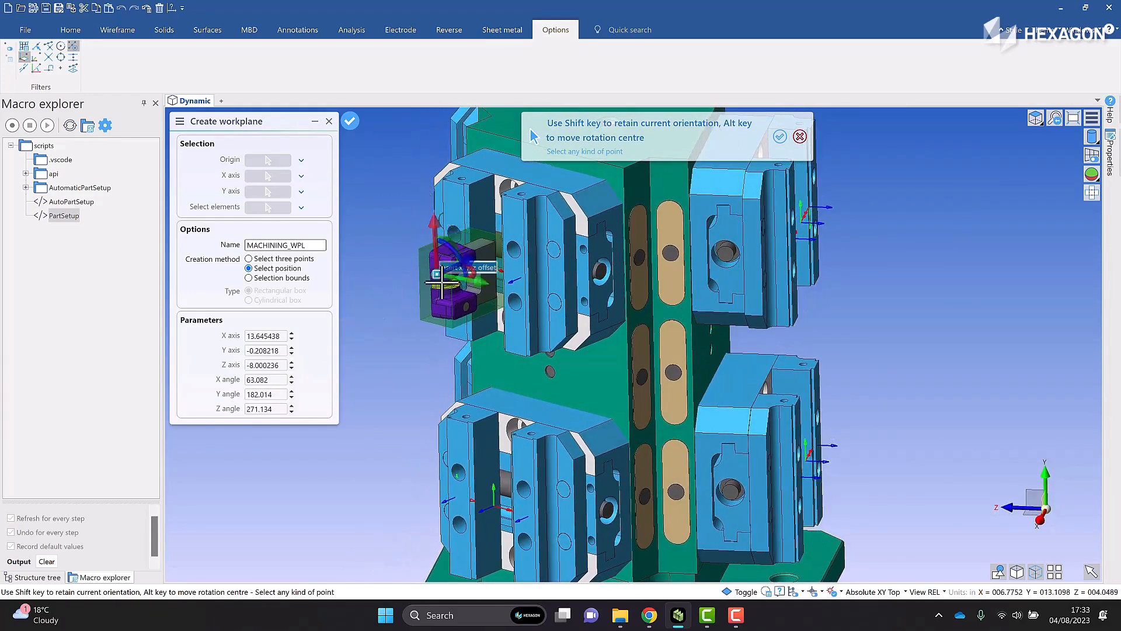
scroll(439, 327, "up", 4)
scroll(440, 327, "up", 2)
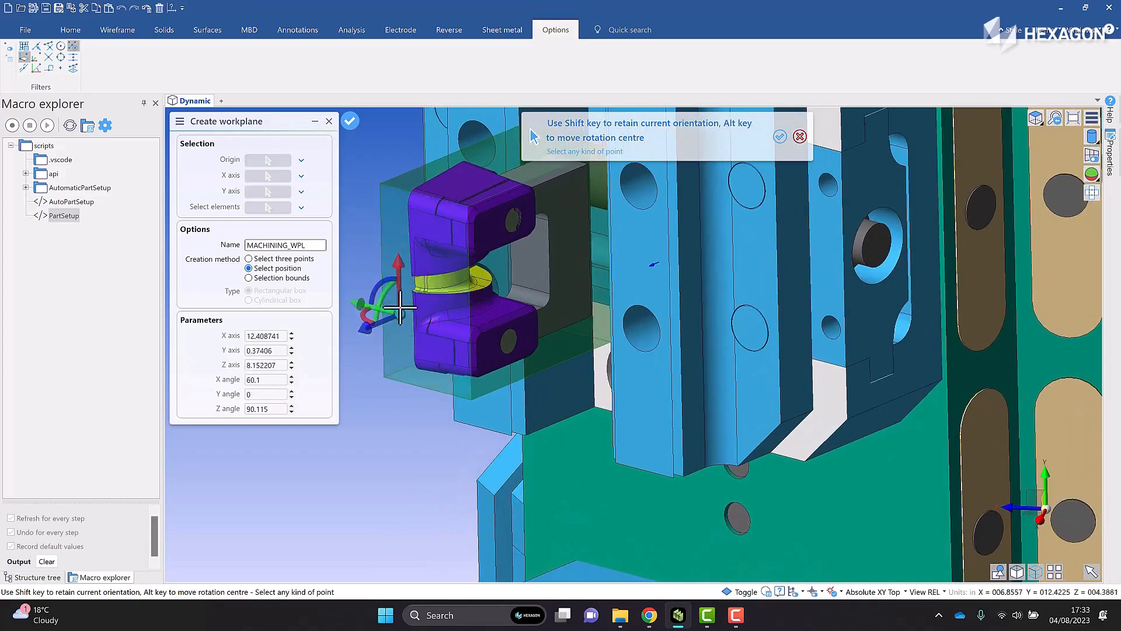
left_click(471, 400)
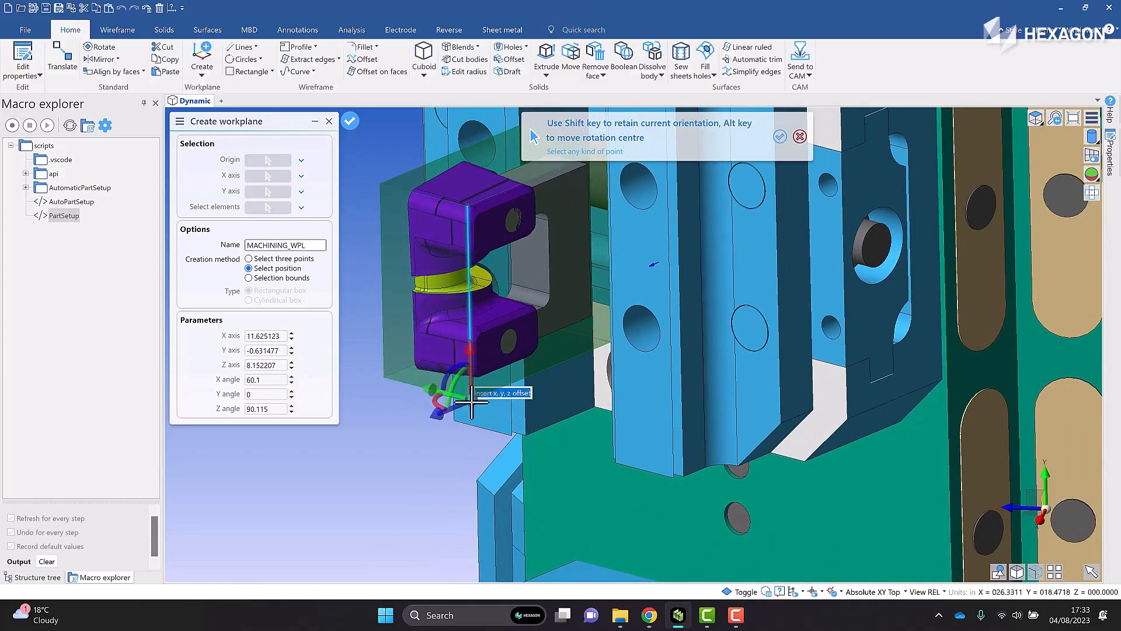
key("Return")
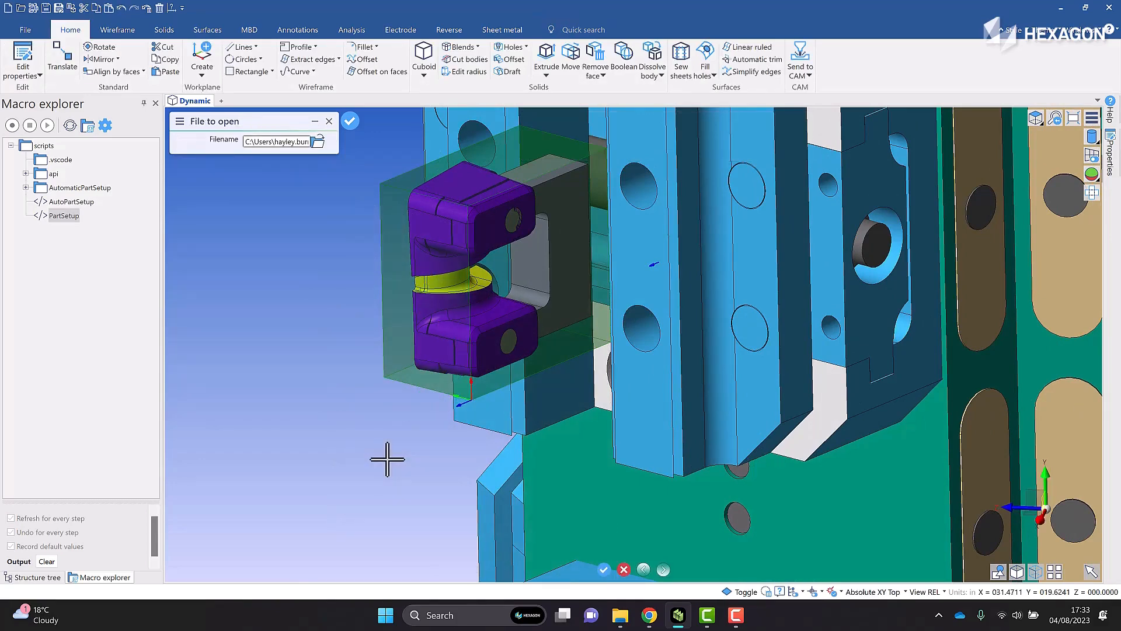
Preview the part files and load 1-18-420-1_Ej Slide 01.vdf as the next part to set up
scroll(382, 443, "down", 5)
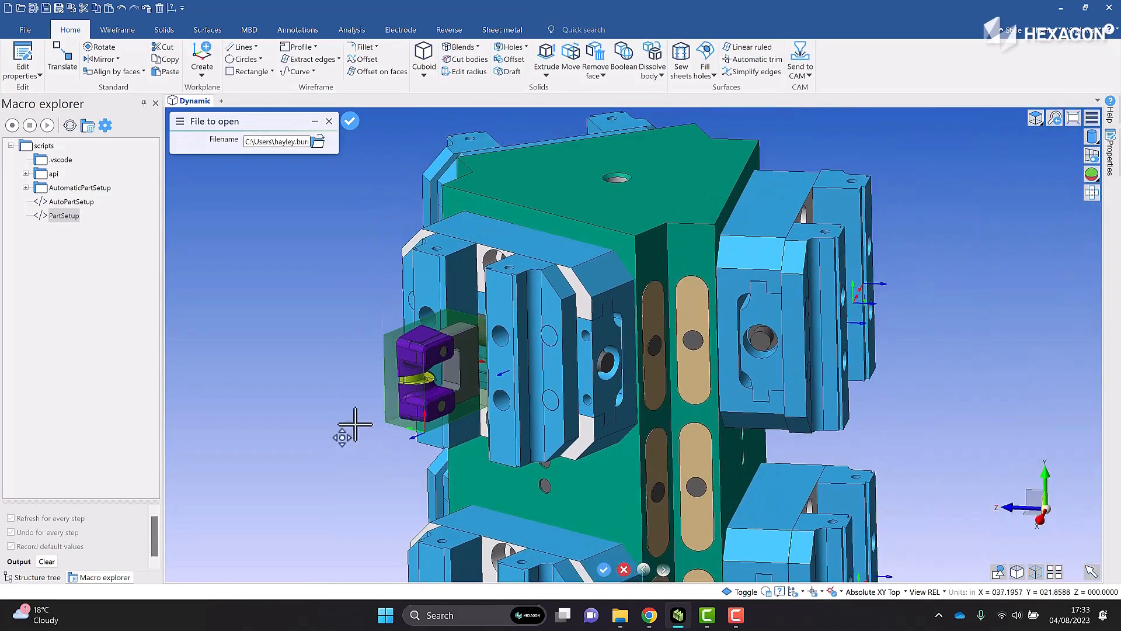
middle_click_drag(351, 430, 406, 219)
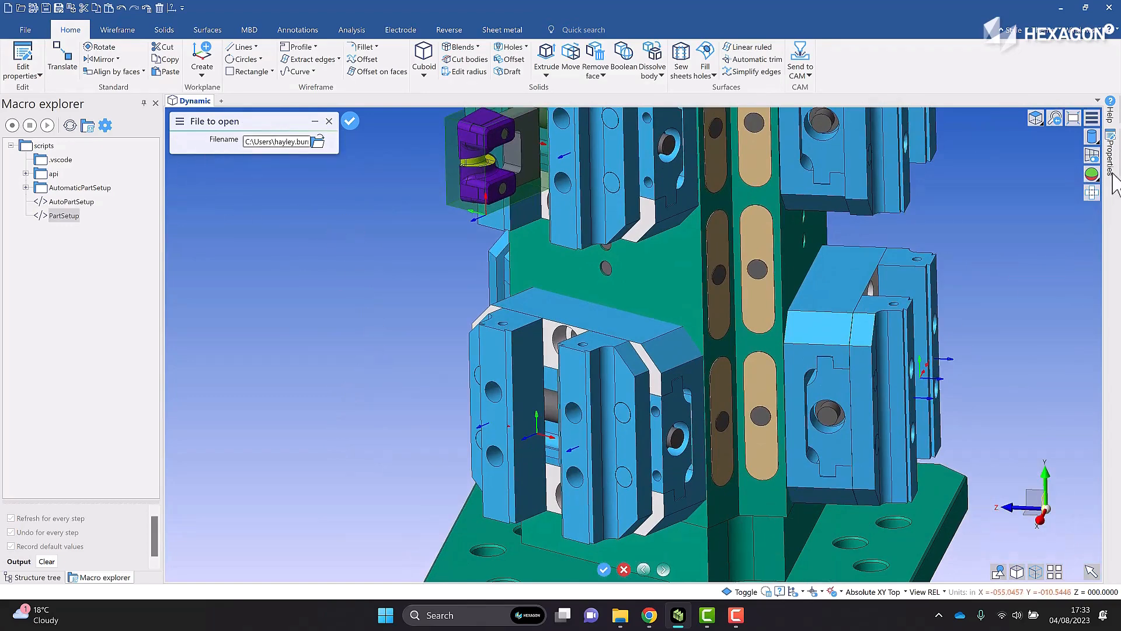
left_click(1074, 119)
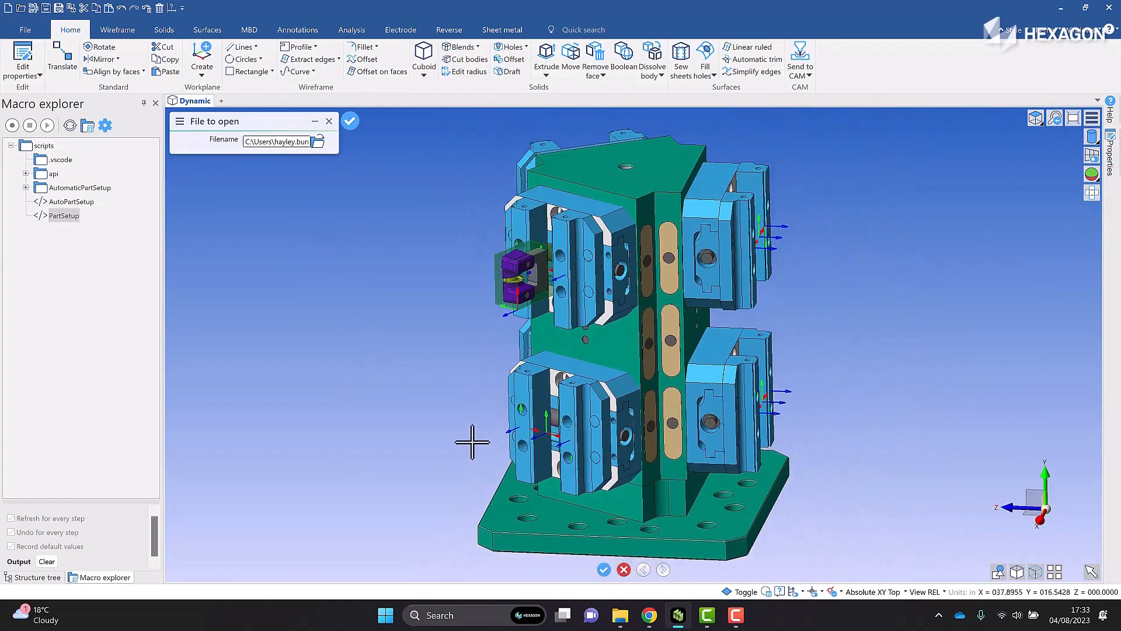
scroll(470, 435, "down", 4)
middle_click_drag(503, 364, 530, 326)
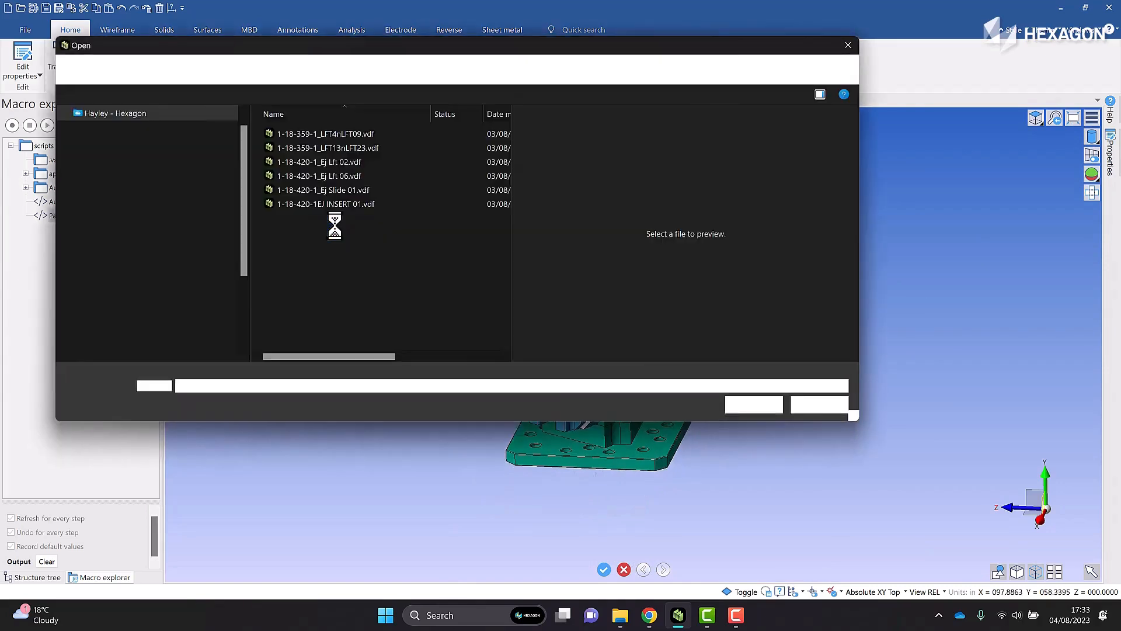
left_click(344, 186)
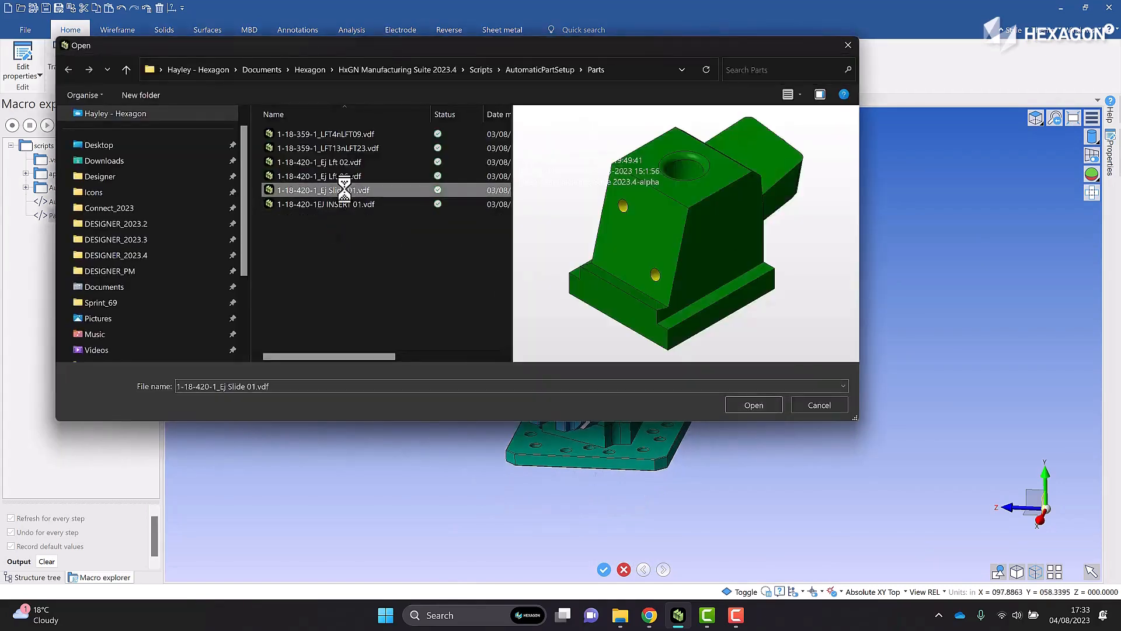
left_click(344, 177)
left_click(342, 190)
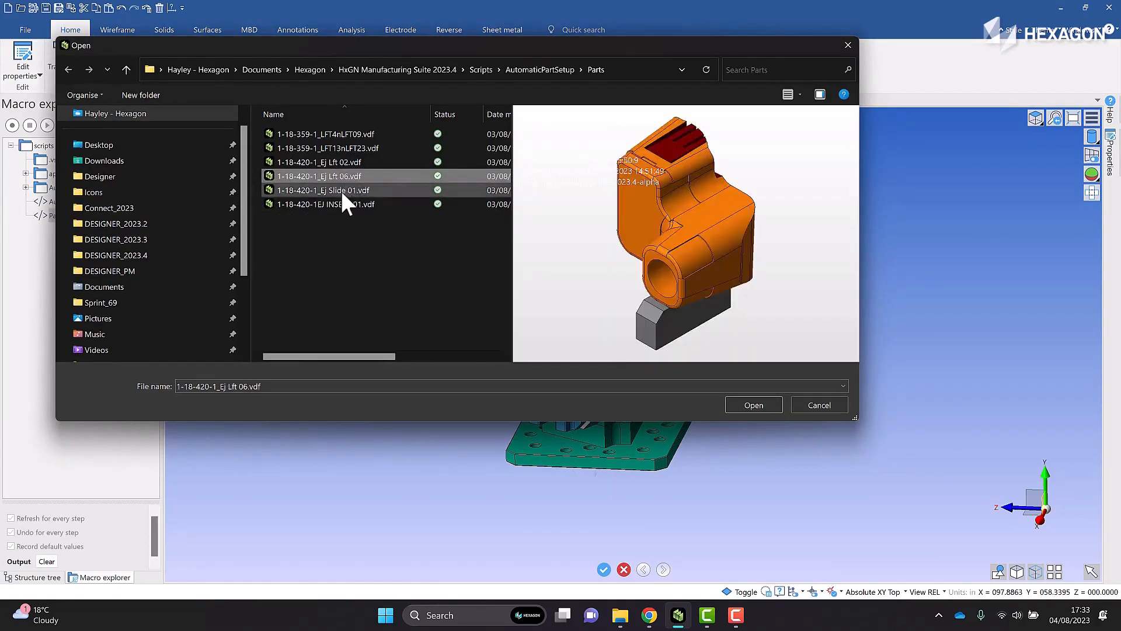
left_click(749, 404)
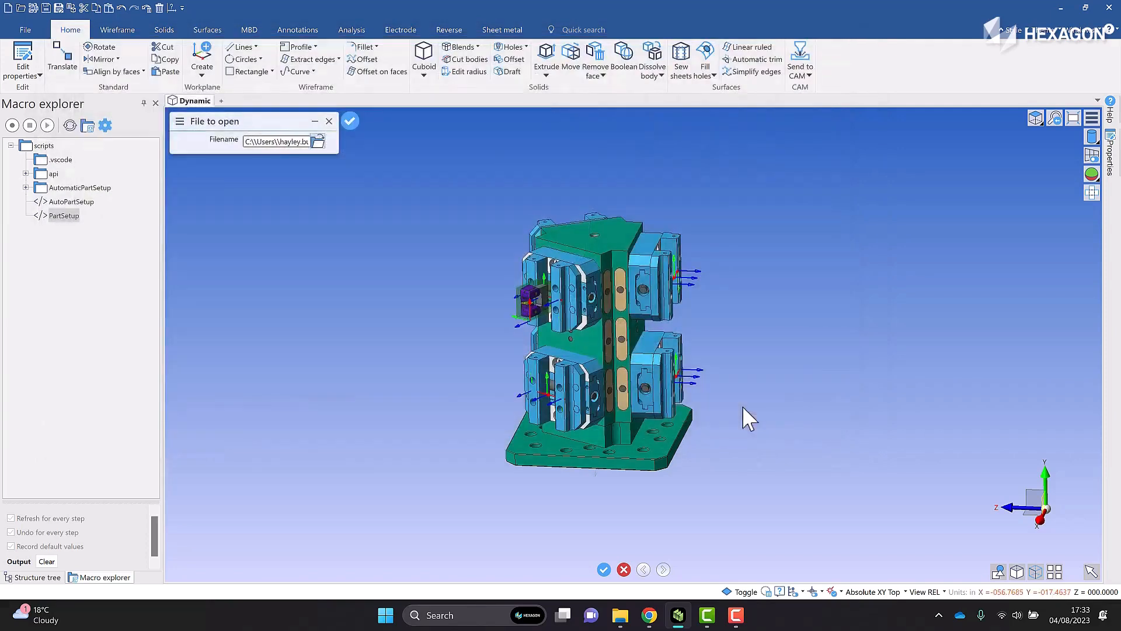
key("Return")
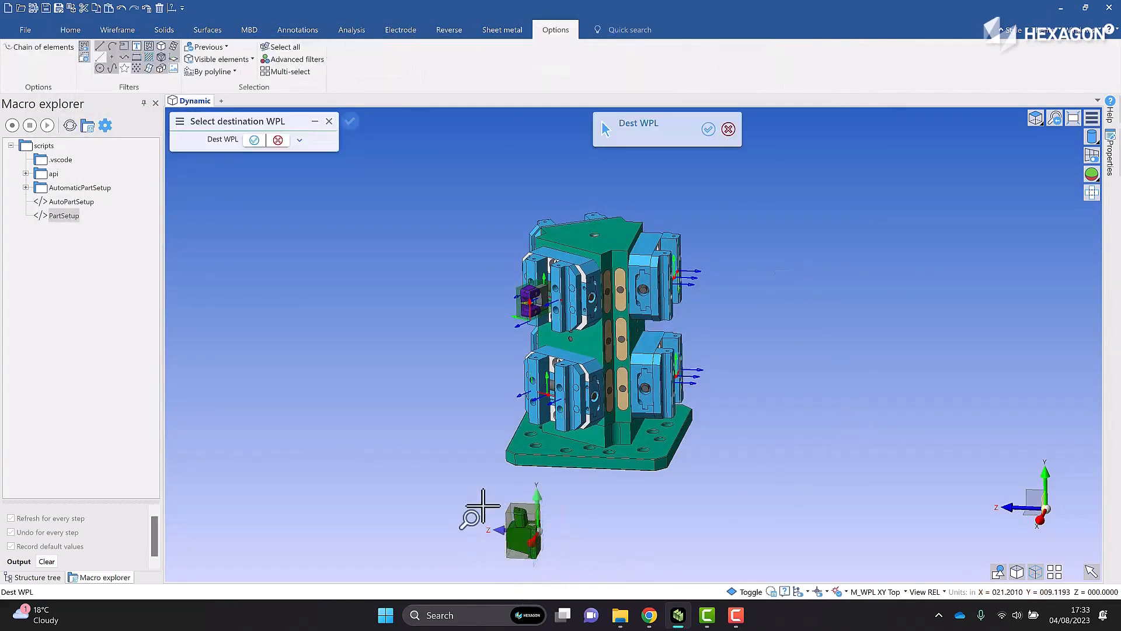
Inspect the loaded slide and choose the workplane between the lower front vise's jaws as the destination workplane
left_click_drag(491, 492, 562, 570)
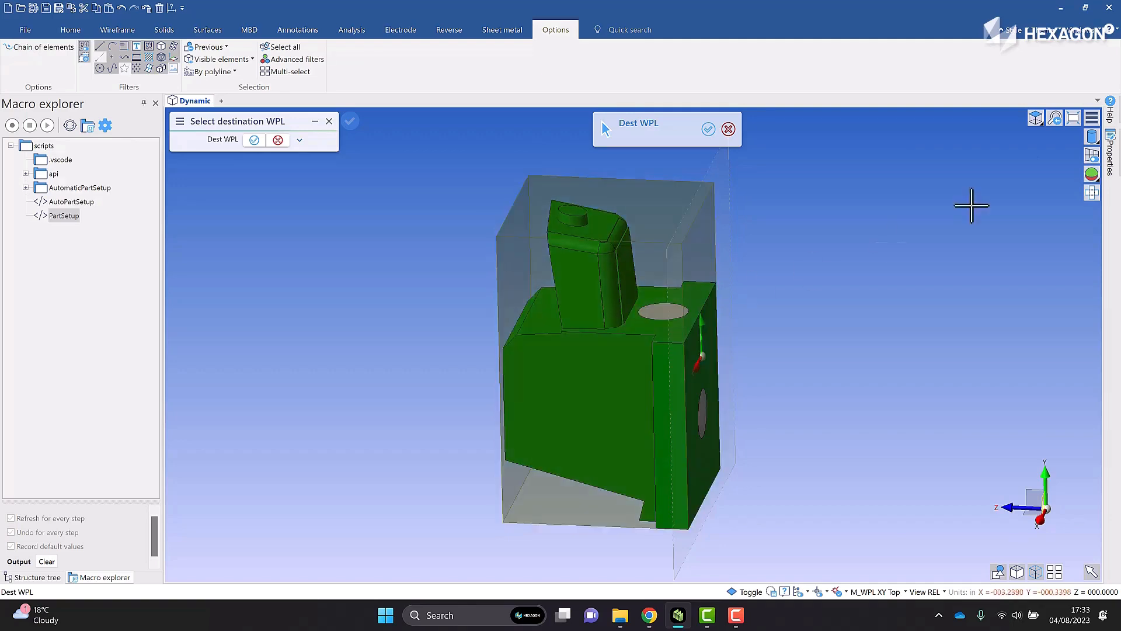
left_click(1054, 119)
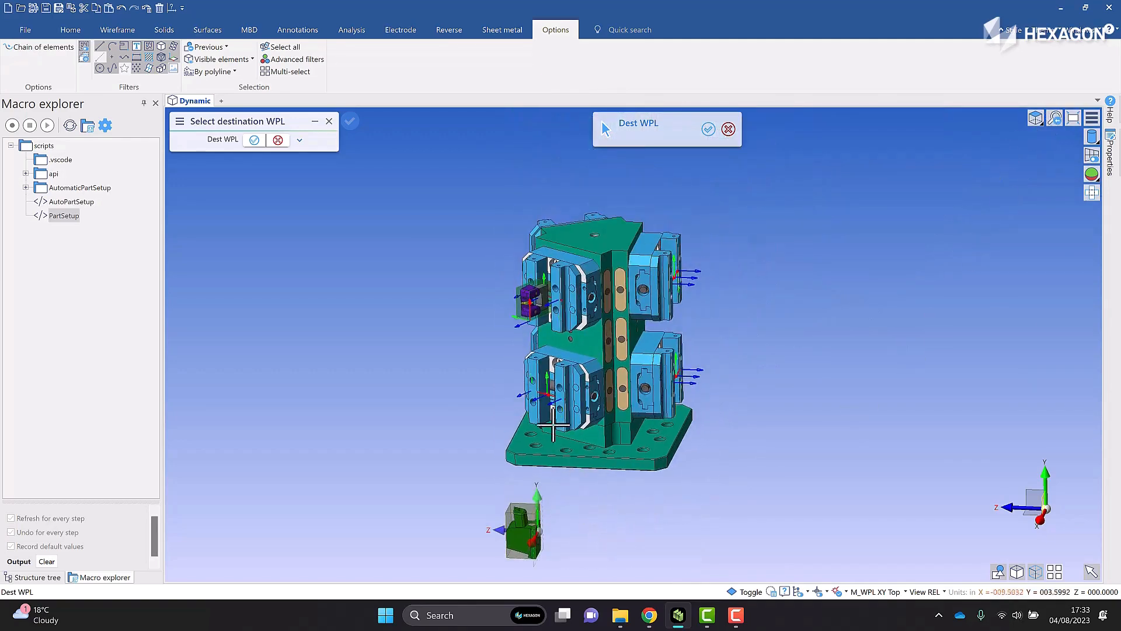
scroll(532, 461, "up", 5)
scroll(531, 461, "up", 2)
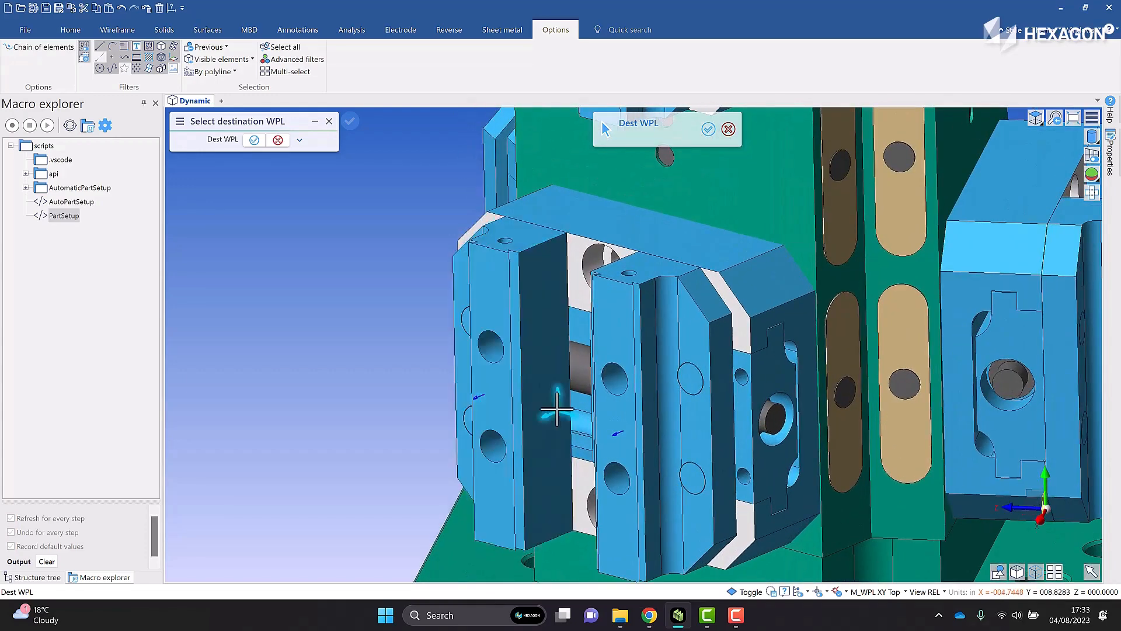
left_click(557, 410)
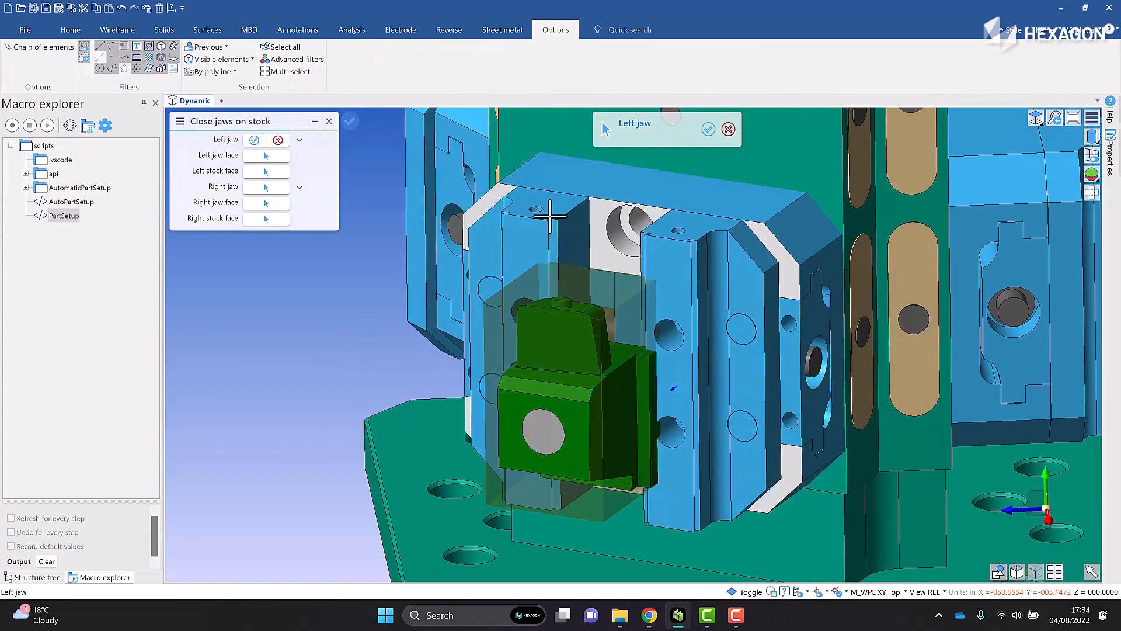
Define the left clamping side with the lower vise's left jaw, its inner face and the slide stock's left face
left_click(549, 216)
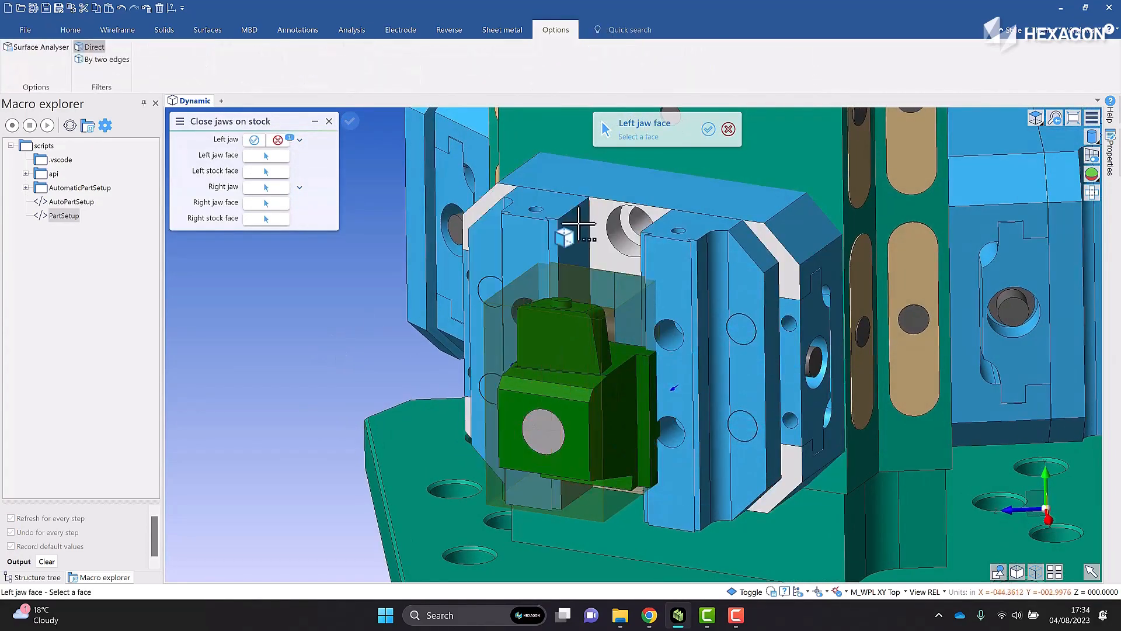
right_click(499, 327)
left_click(521, 351)
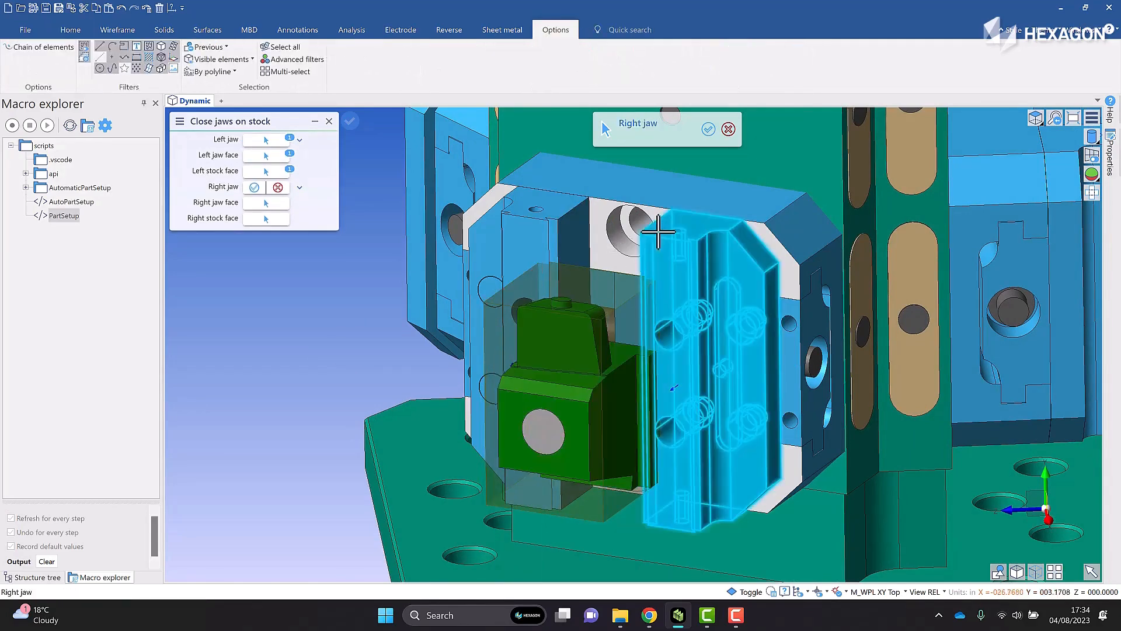
Define the right clamping side with the lower vise's right jaw, its inner face and the slide stock's right face
left_click(658, 232)
left_click(662, 229)
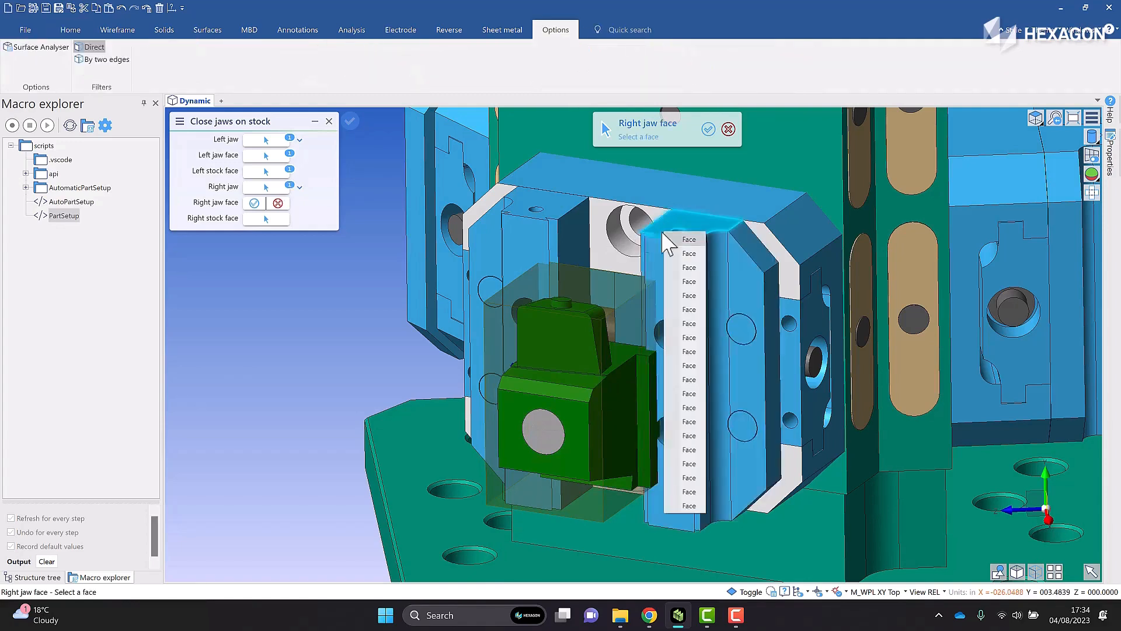
left_click(679, 261)
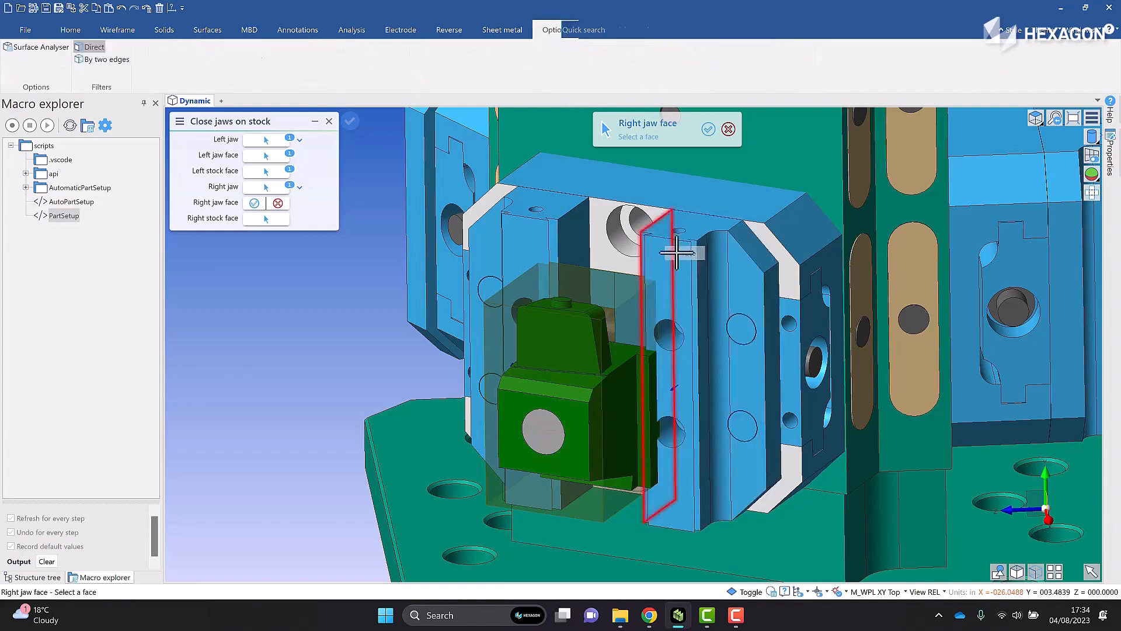
left_click(630, 332)
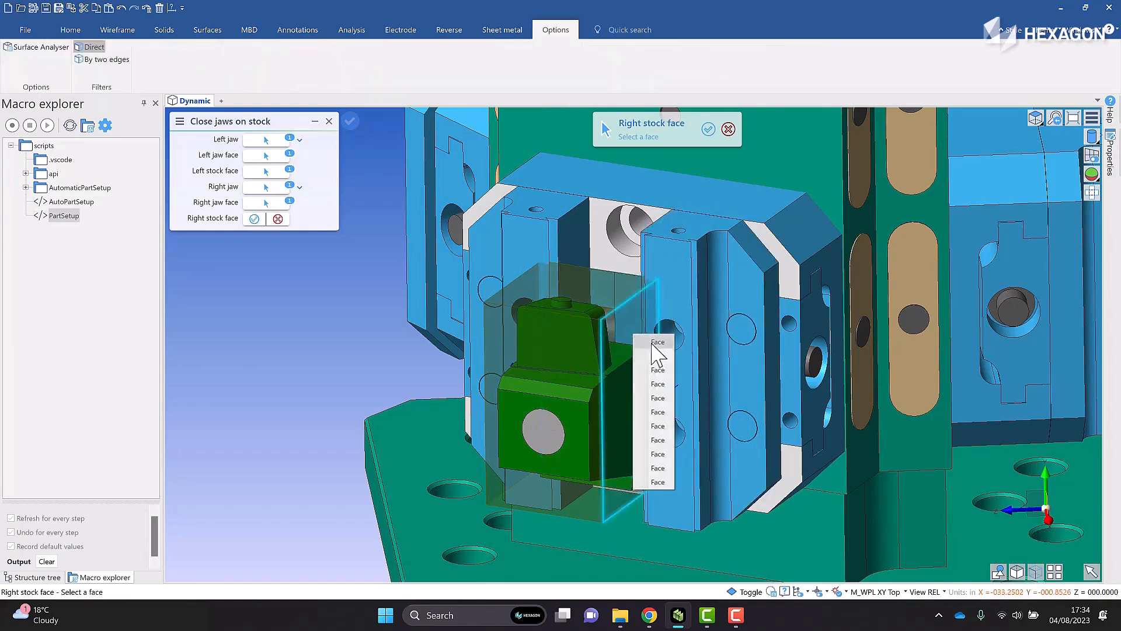
left_click(656, 343)
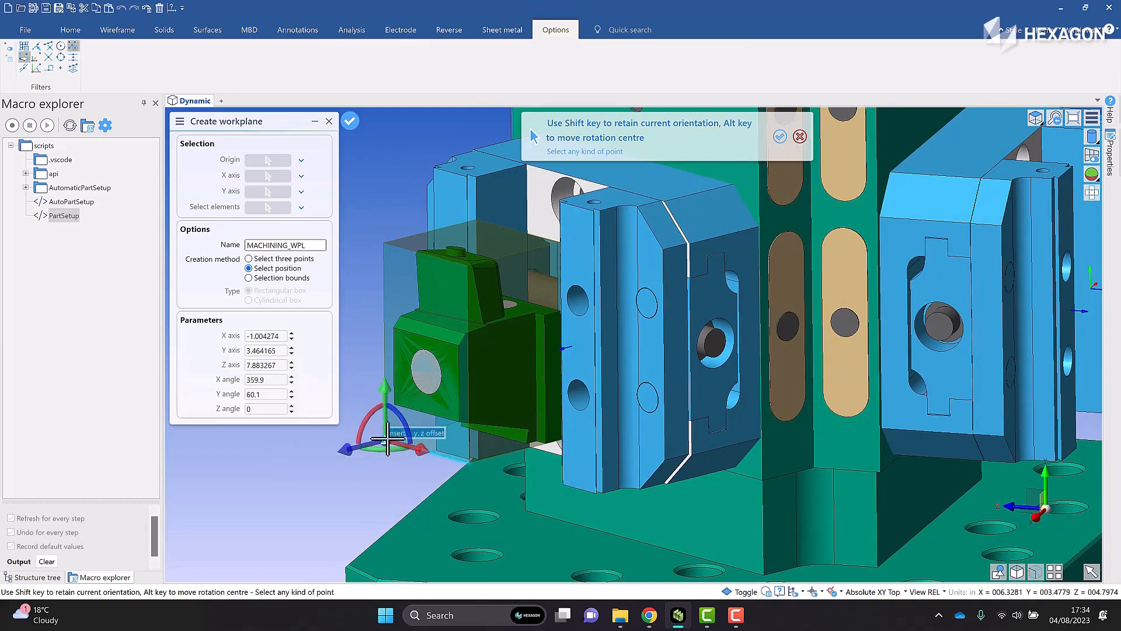
Create the MACHINING_WPL workplane by position at the lower-left outer corner of the slide's stock
left_click(388, 438)
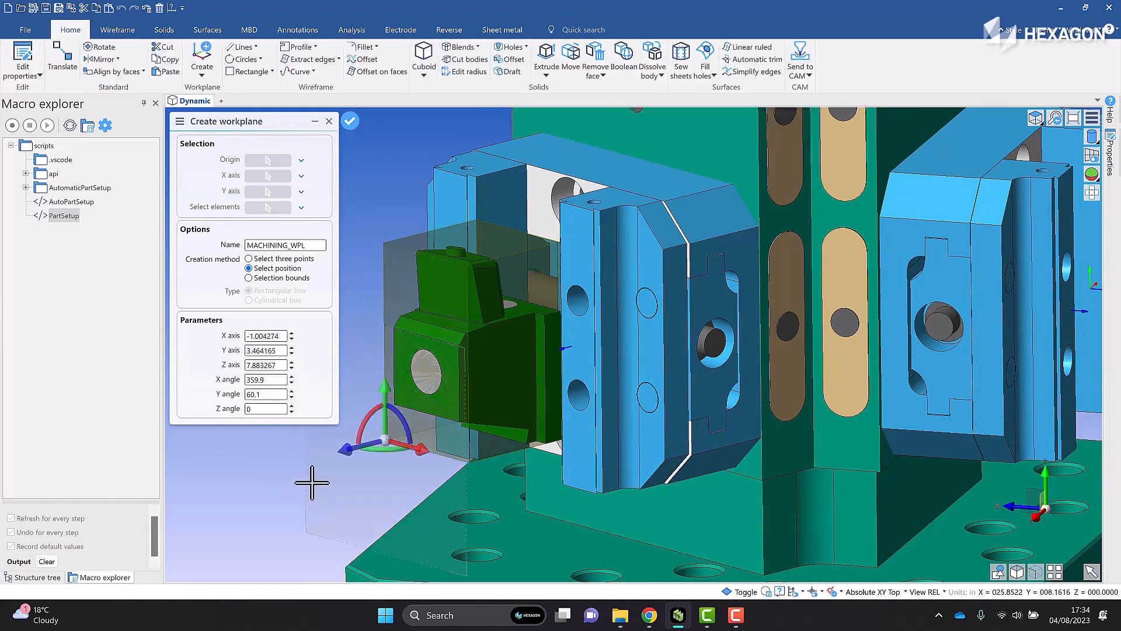
right_click(282, 466)
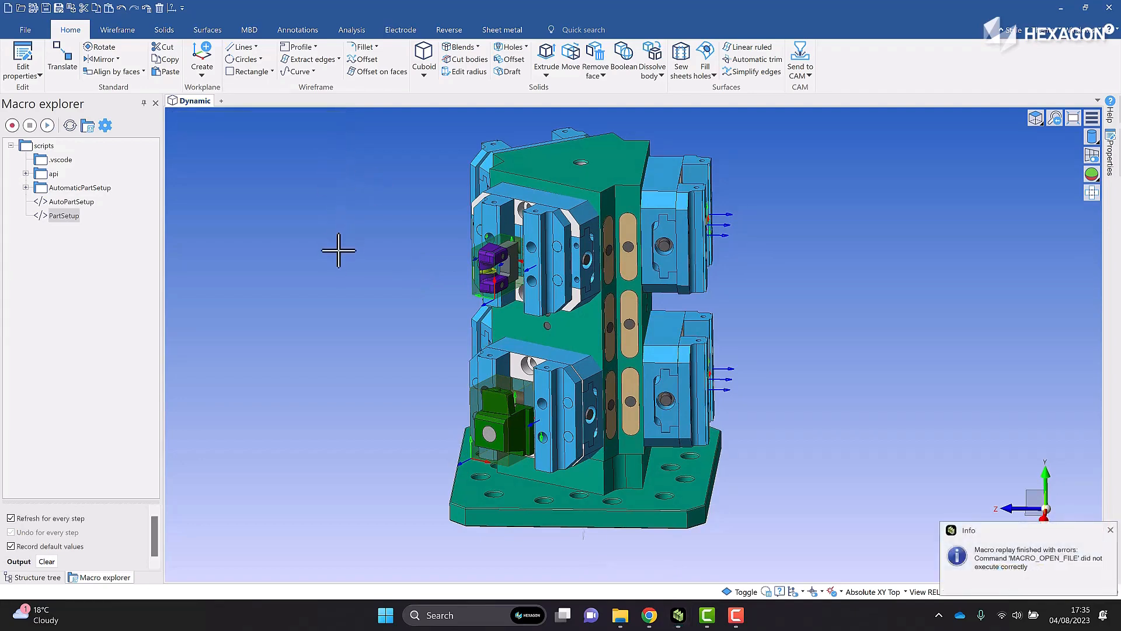
Reload the empty fixture file Fixture_1.VDF, discarding the unsaved changes, and look over its vises
left_click(21, 9)
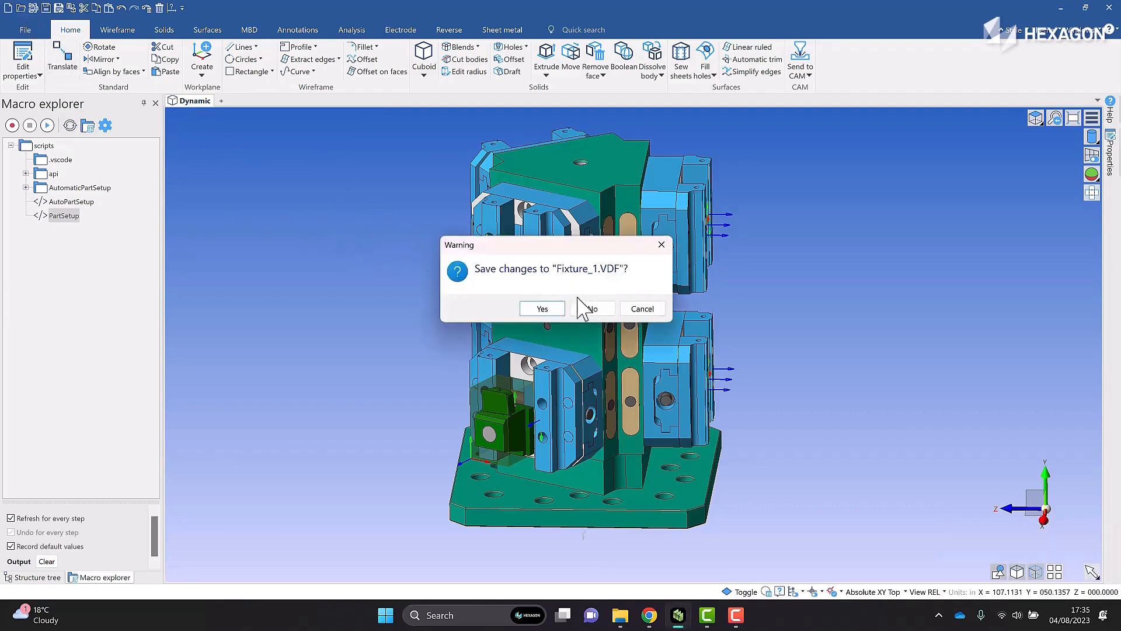
left_click(591, 309)
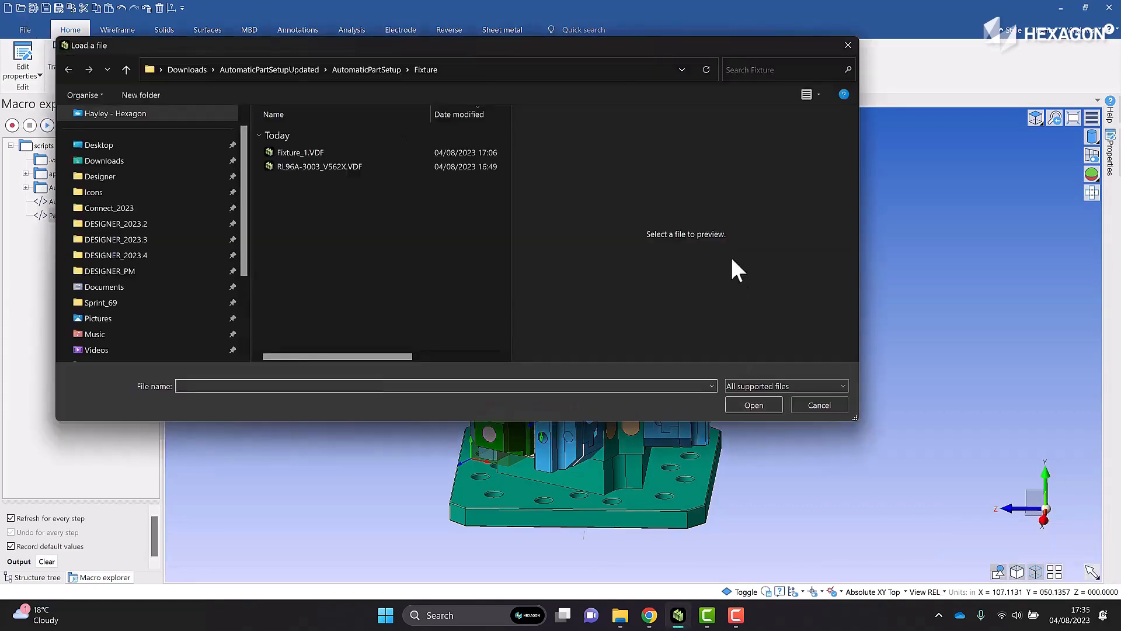
left_click(377, 153)
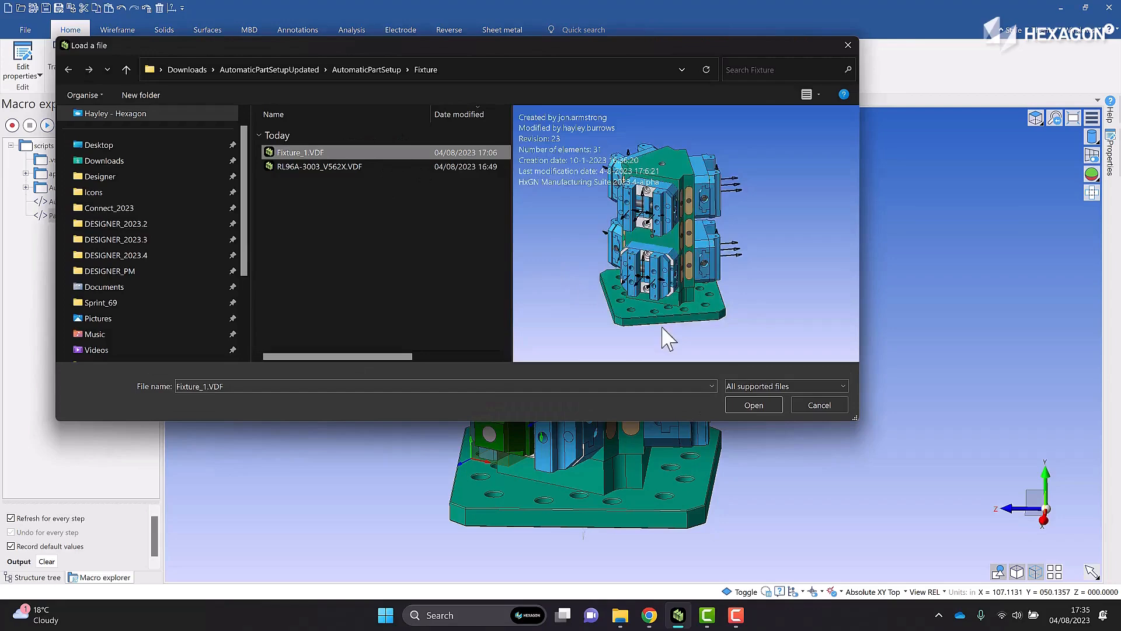
left_click(753, 403)
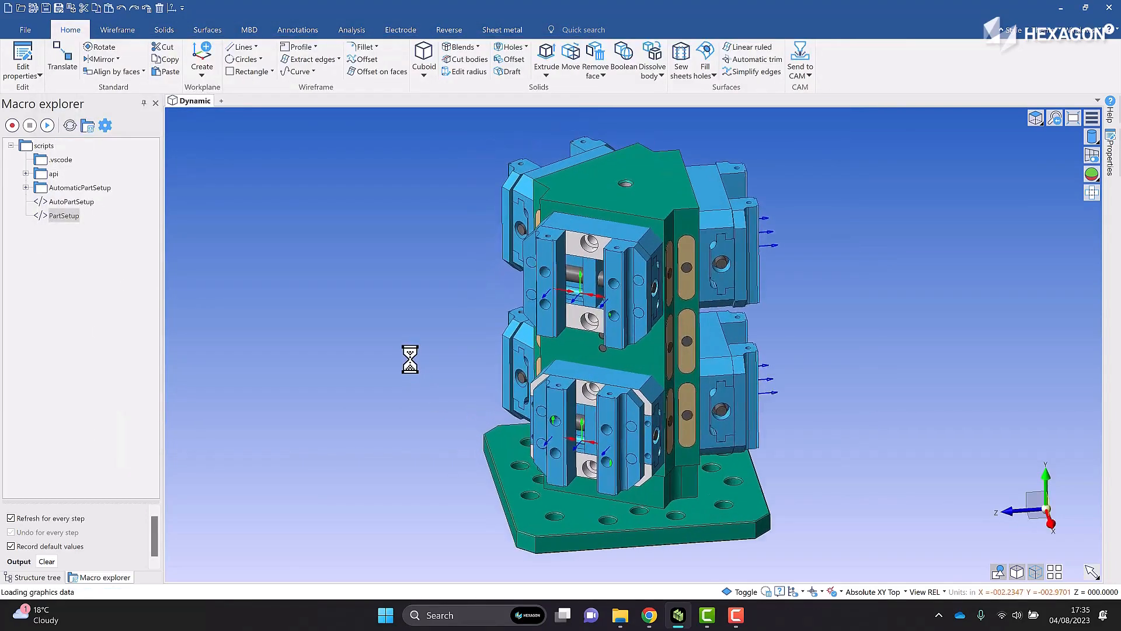
scroll(411, 358, "down", 3)
middle_click_drag(420, 356, 474, 322)
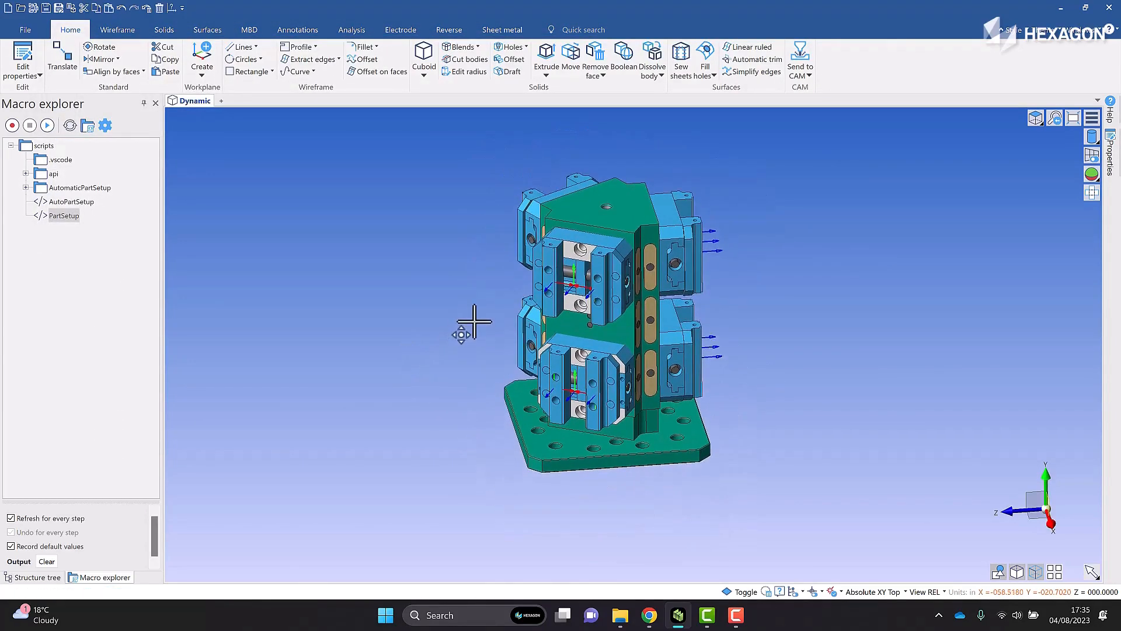
middle_click_drag(417, 267, 393, 274)
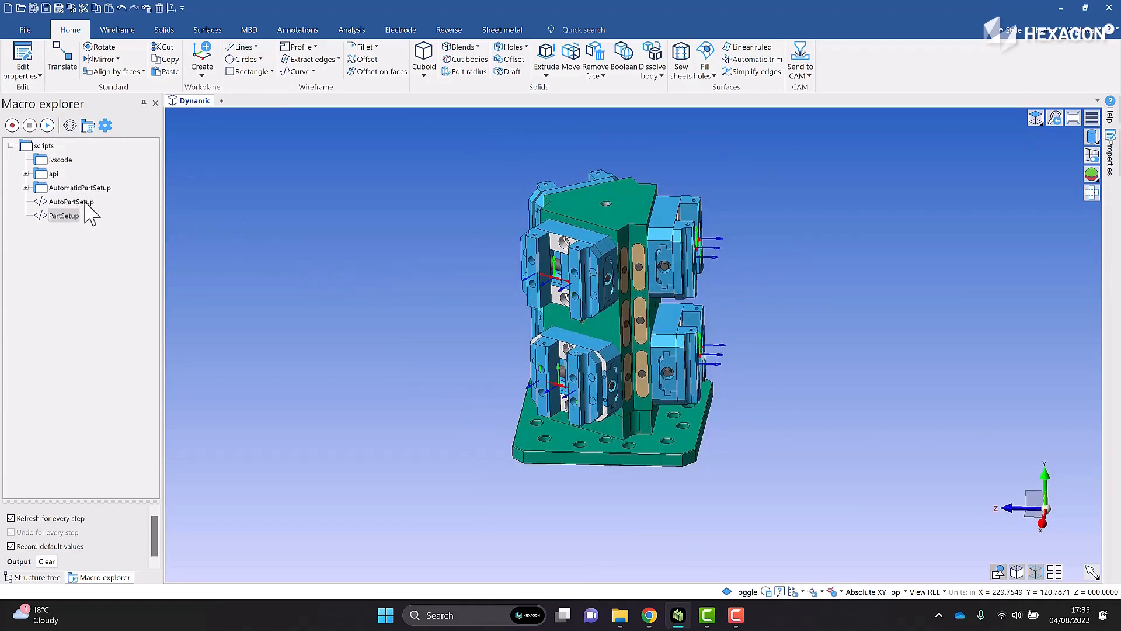
Run the AutoPartSetup macro and load 1-18-359-1_LFT4nLFT09.vdf from the AutomaticPartSetup Parts folder as the first part
double_click(85, 201)
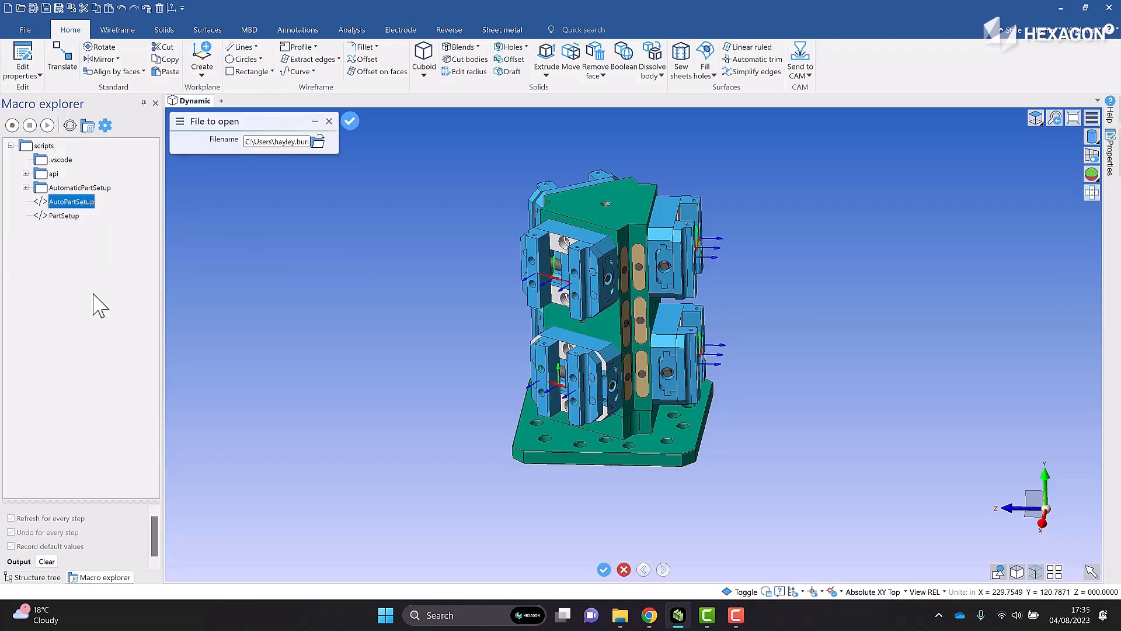
left_click(319, 146)
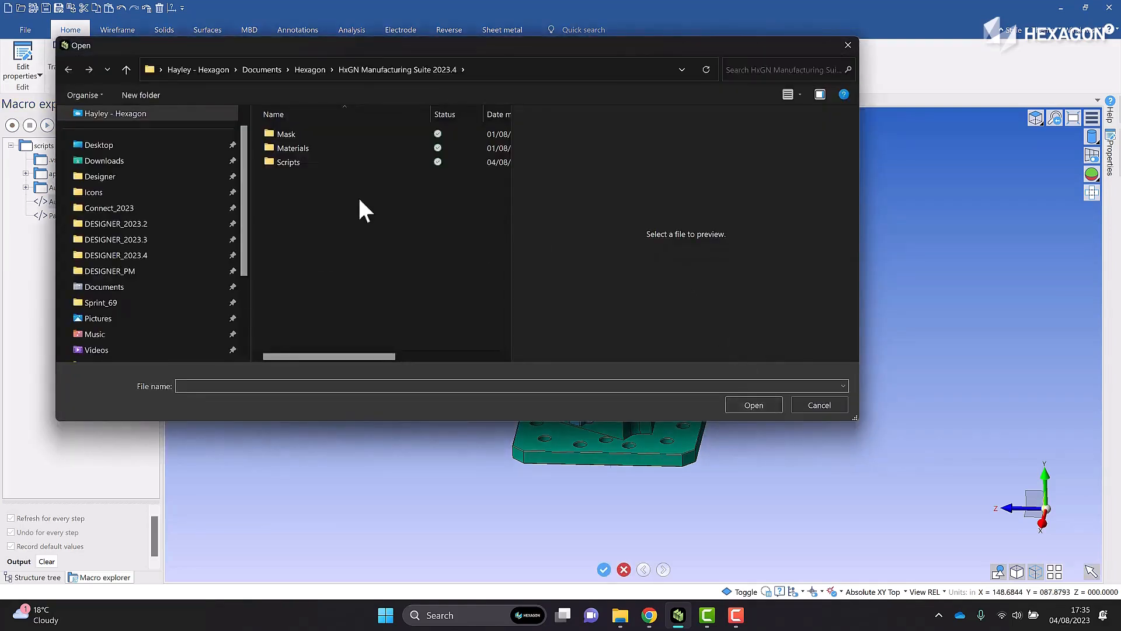
left_click(296, 162)
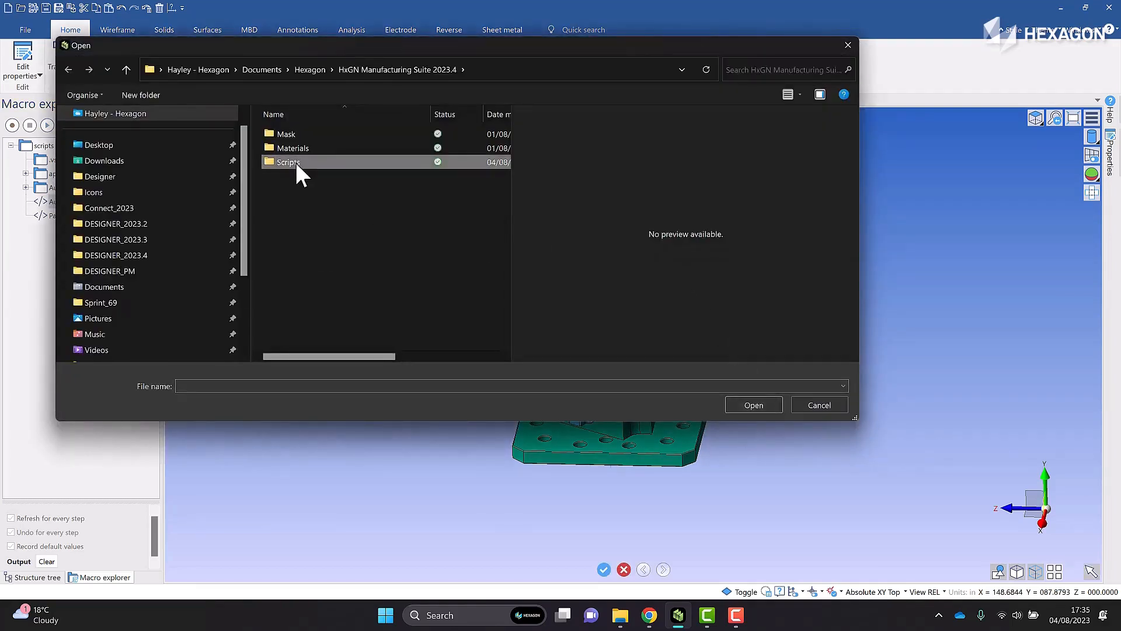
double_click(295, 160)
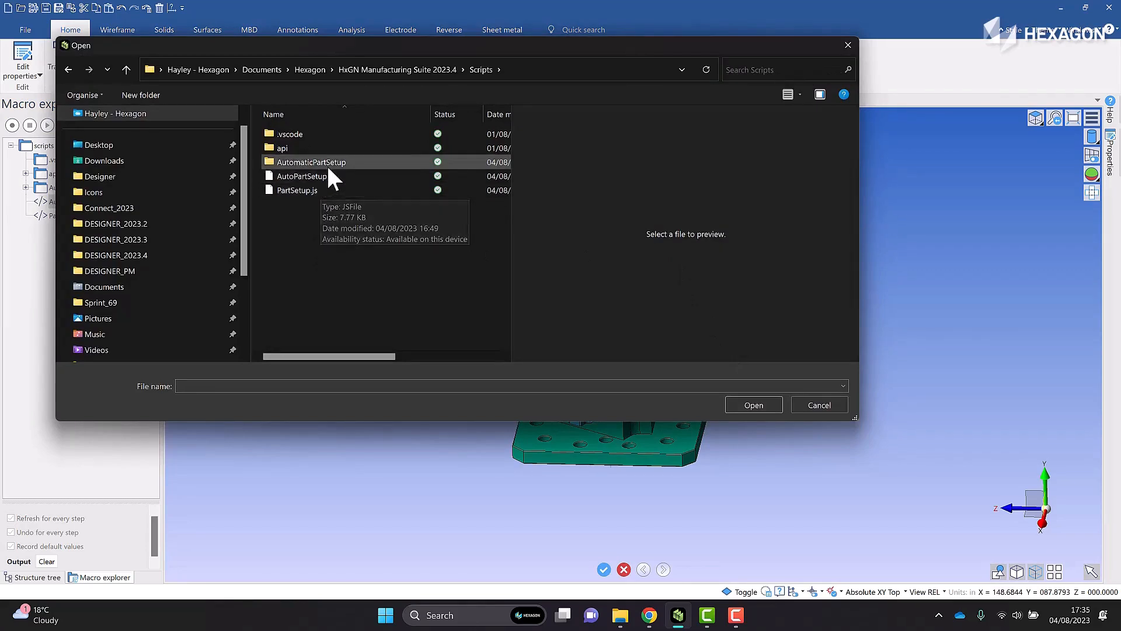
double_click(327, 163)
double_click(286, 148)
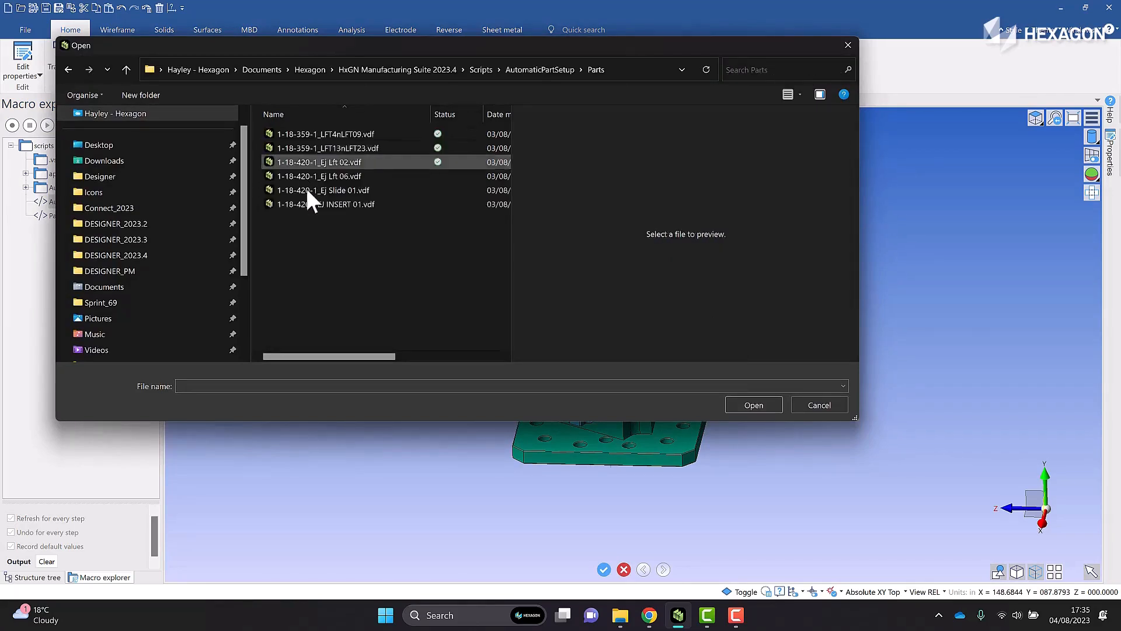
left_click(346, 134)
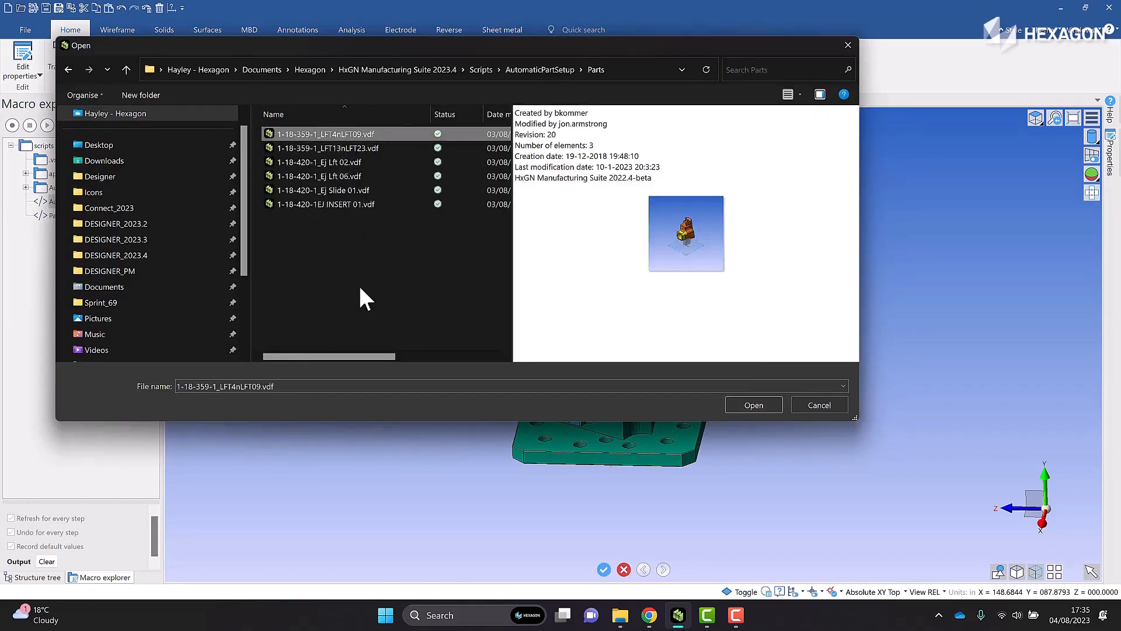
left_click(764, 402)
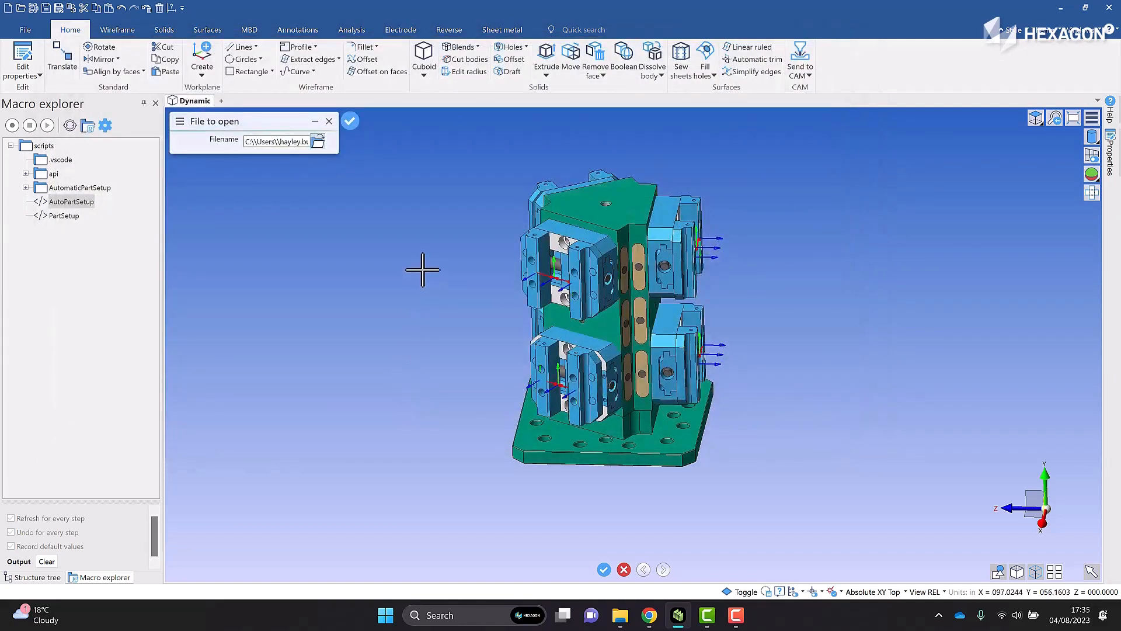
key("Return")
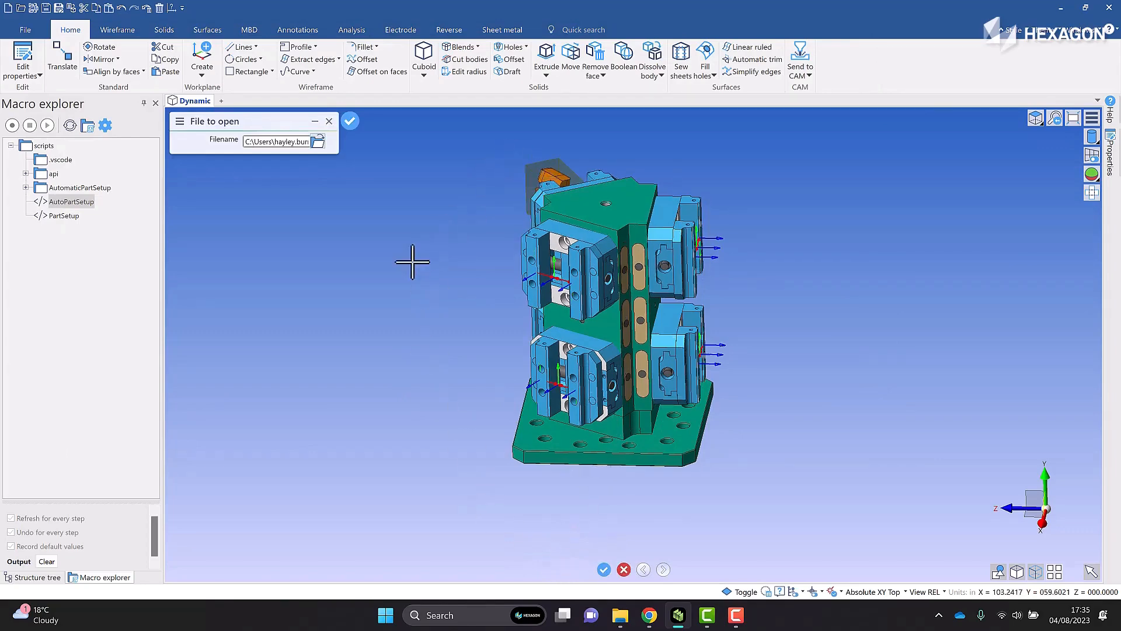
Load 1-18-359-1_LFT13nLFT23.vdf as the second part, for the vise below the first part
middle_click_drag(412, 262, 357, 270)
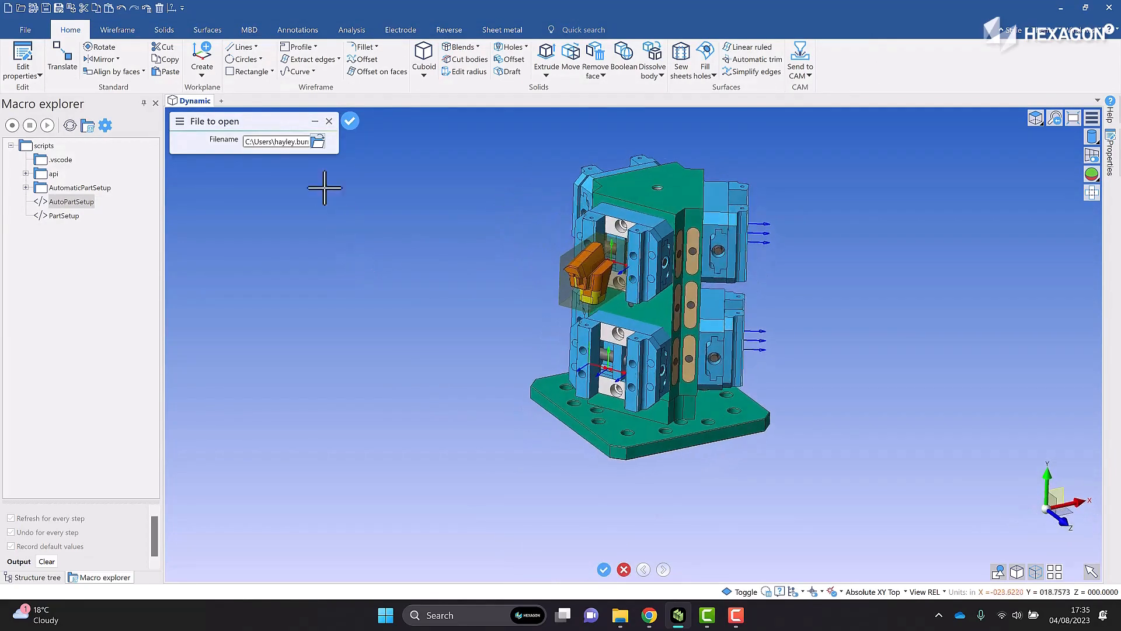
left_click(316, 142)
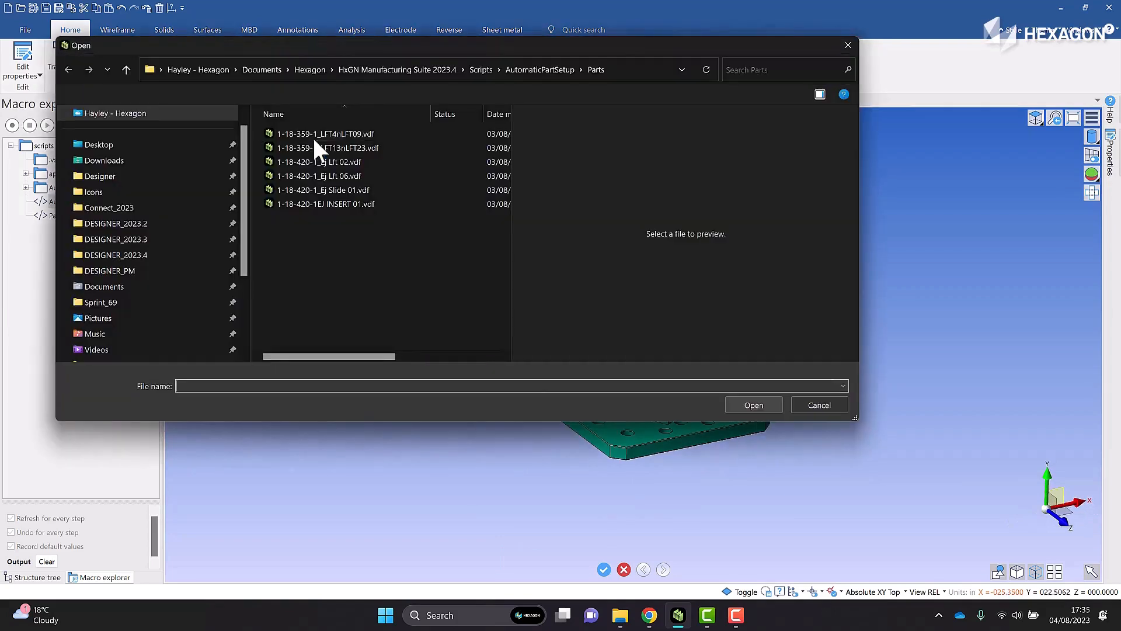
left_click(376, 148)
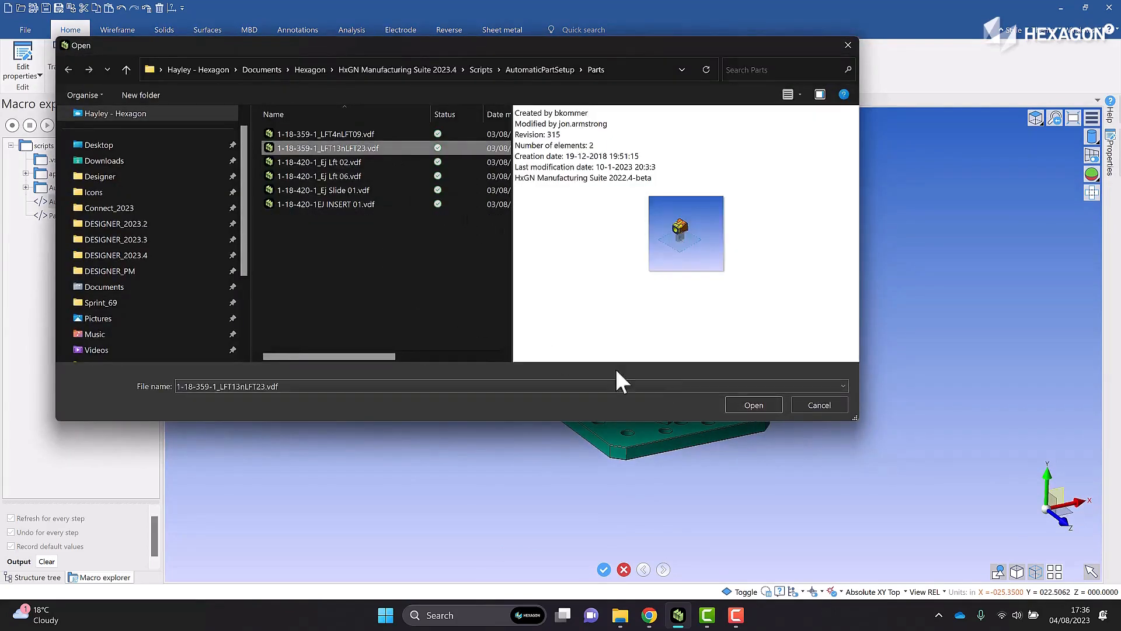
left_click(739, 407)
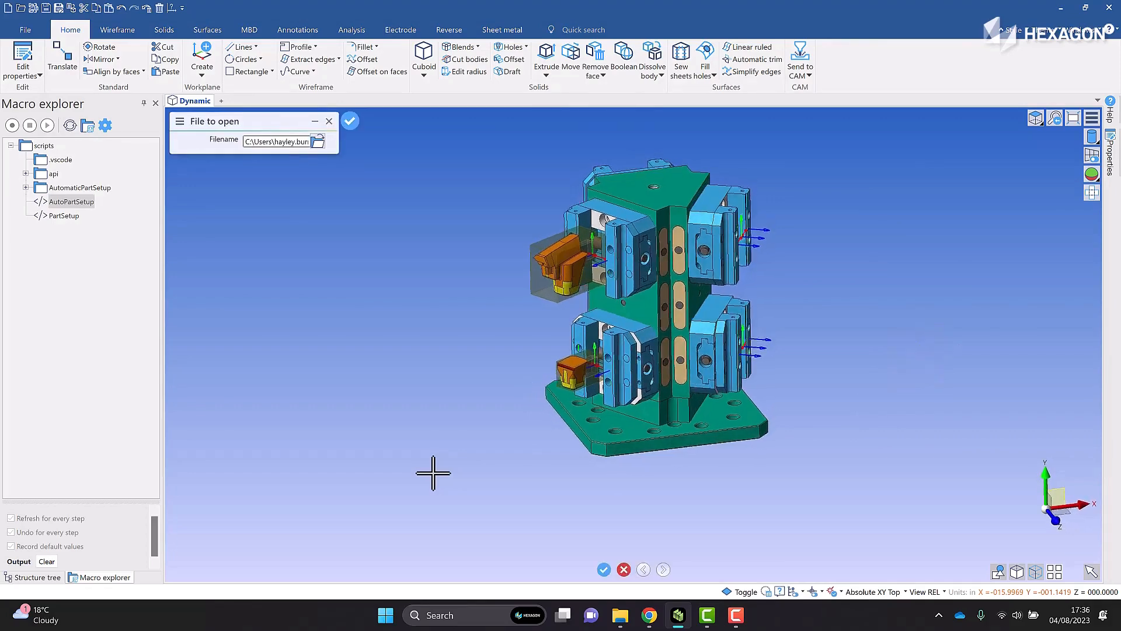
Load 1-18-420-1_Ej Lft 02.vdf as the third part, for the upper vise on the tombstone's second face
left_click(318, 144)
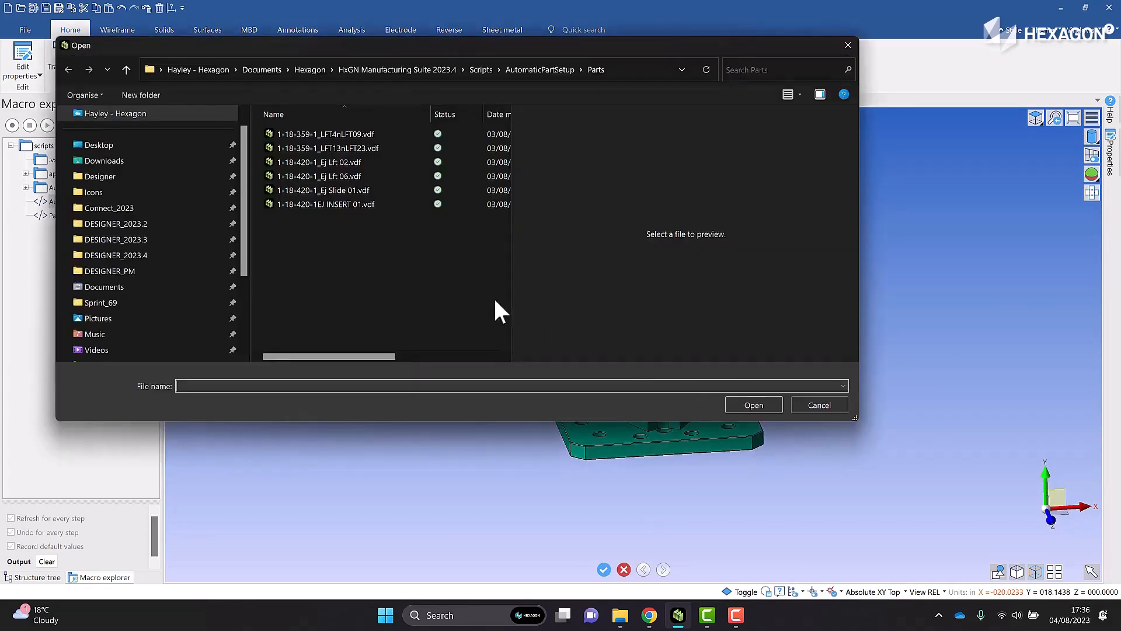
left_click(338, 164)
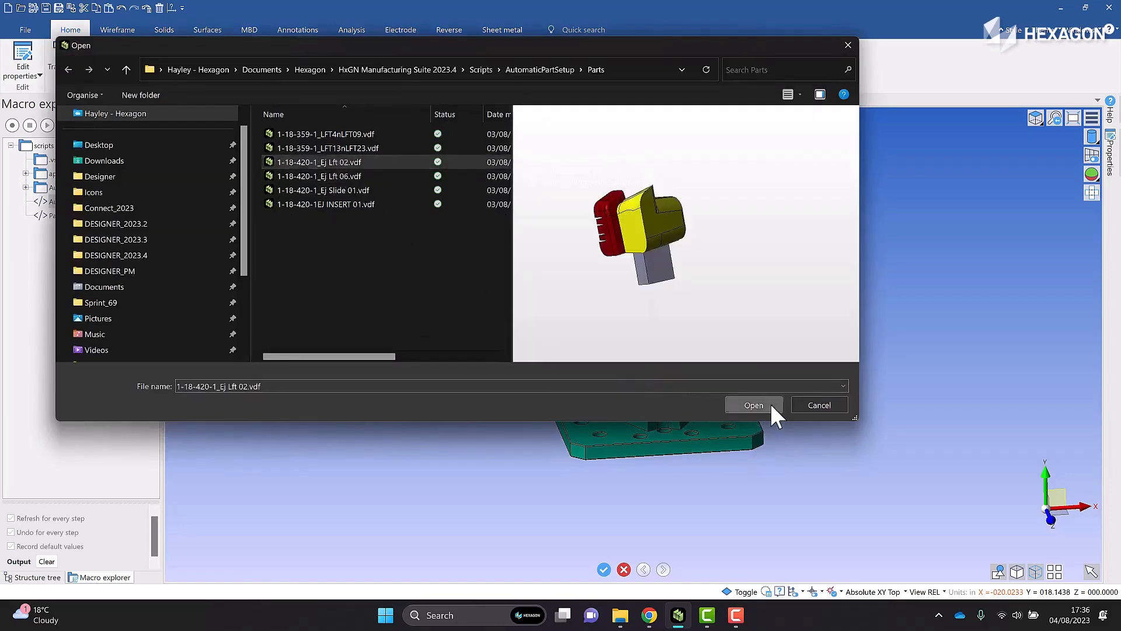
left_click(753, 405)
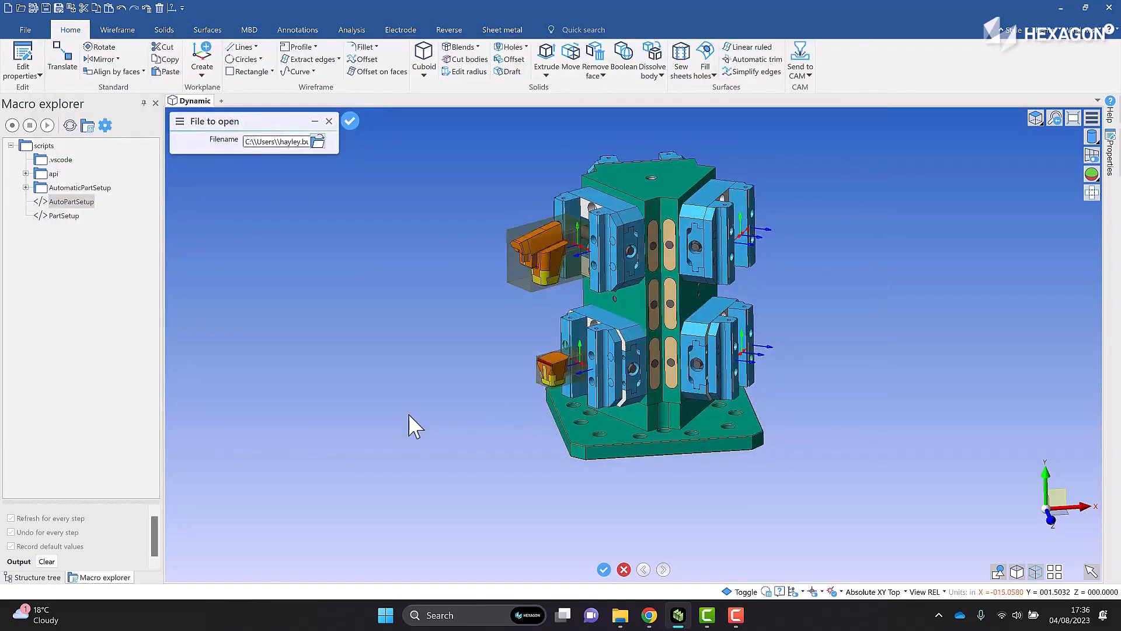
key("Return")
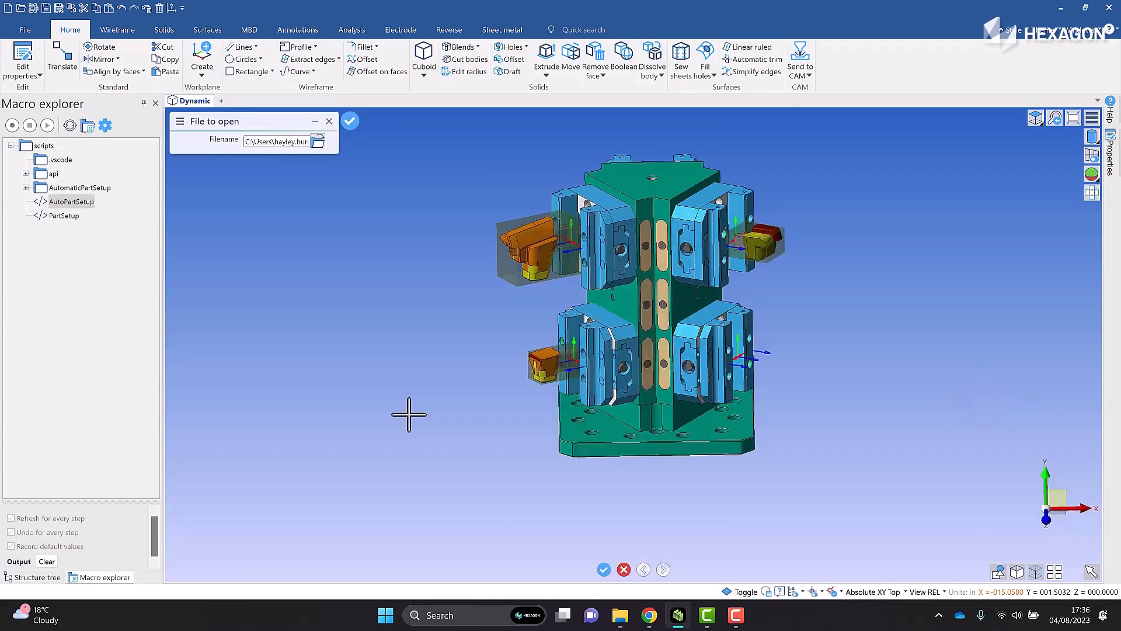
Load 1-18-420-1_Ej Lft 06.vdf as the fourth part, for the lower vise on the second face
left_click(319, 142)
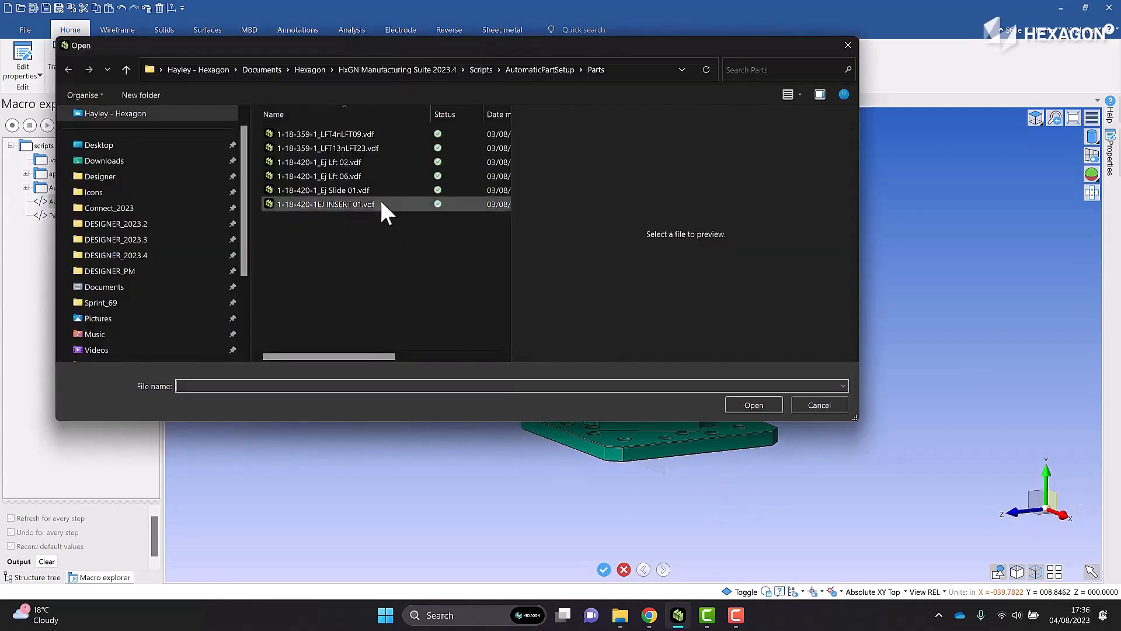
left_click(359, 176)
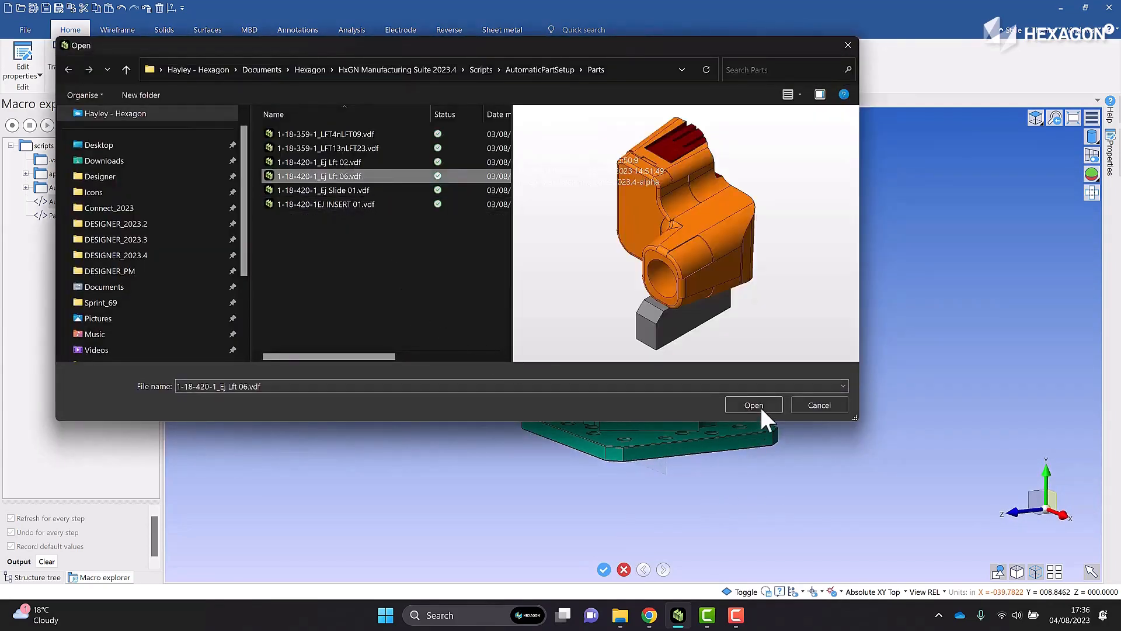
left_click(761, 408)
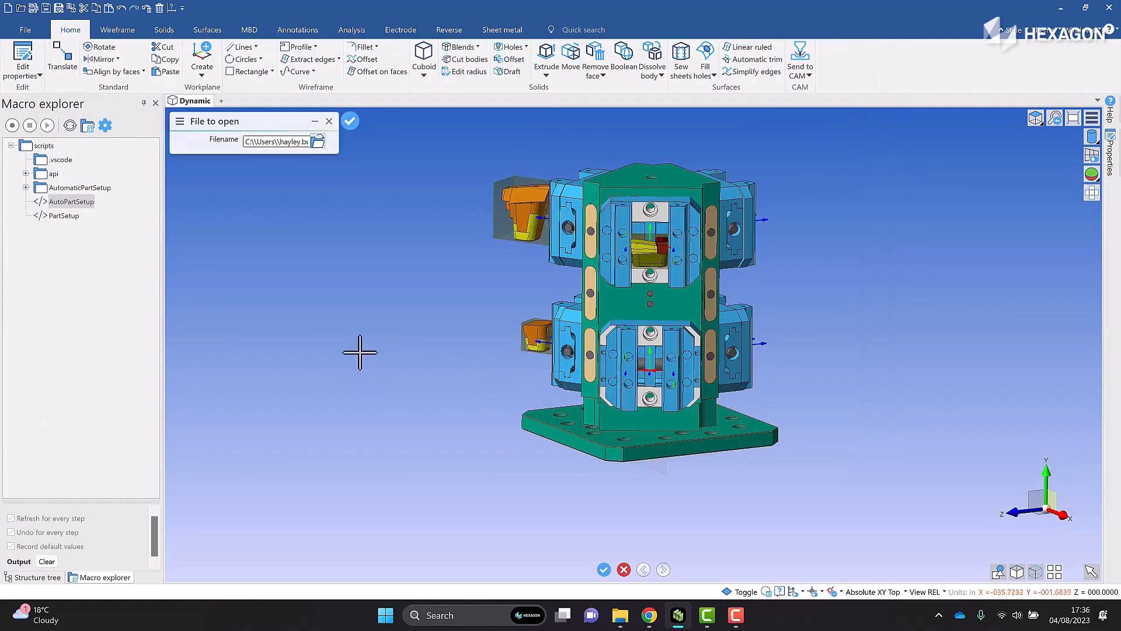
key("Return")
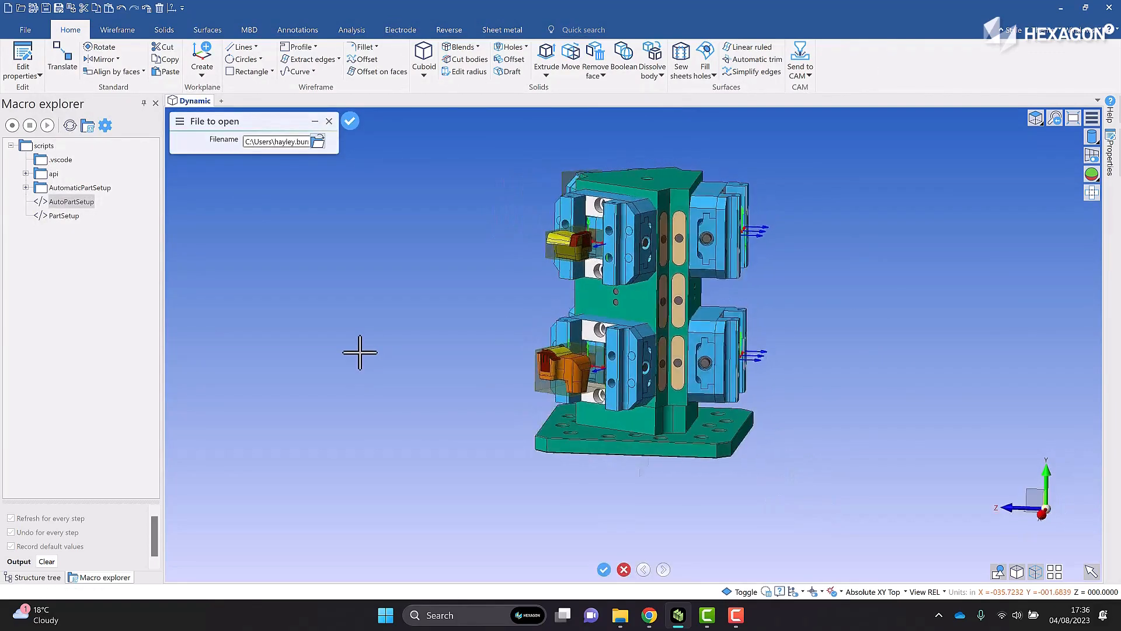
Load 1-18-420-1_Ej Slide 01.vdf as the fifth part, for the upper vise on the tombstone's third face
left_click(317, 142)
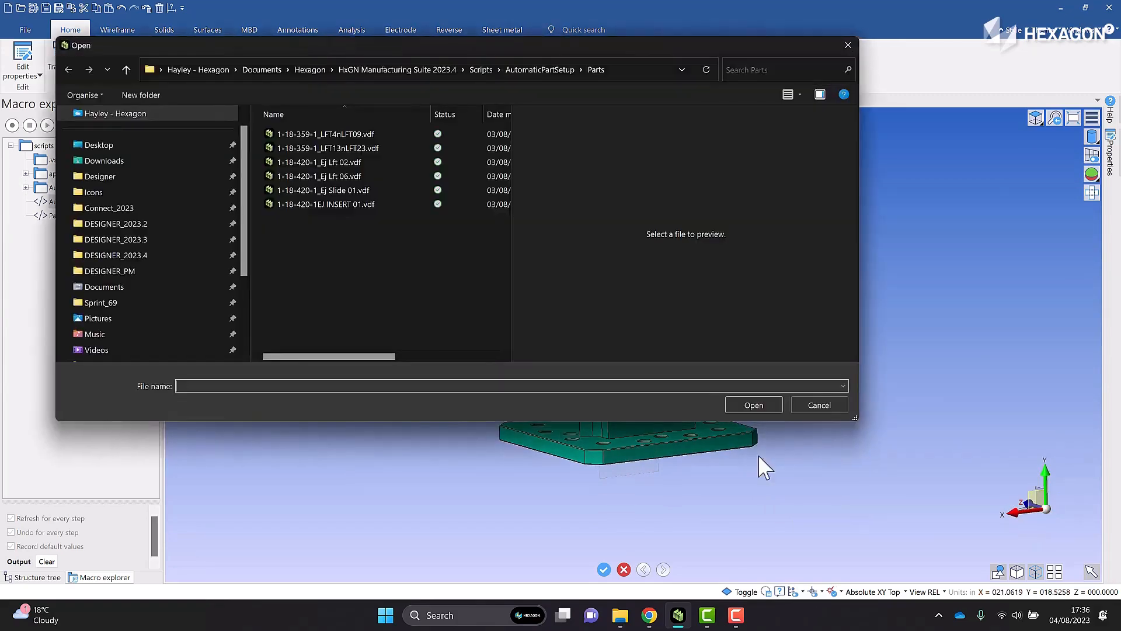
left_click(342, 191)
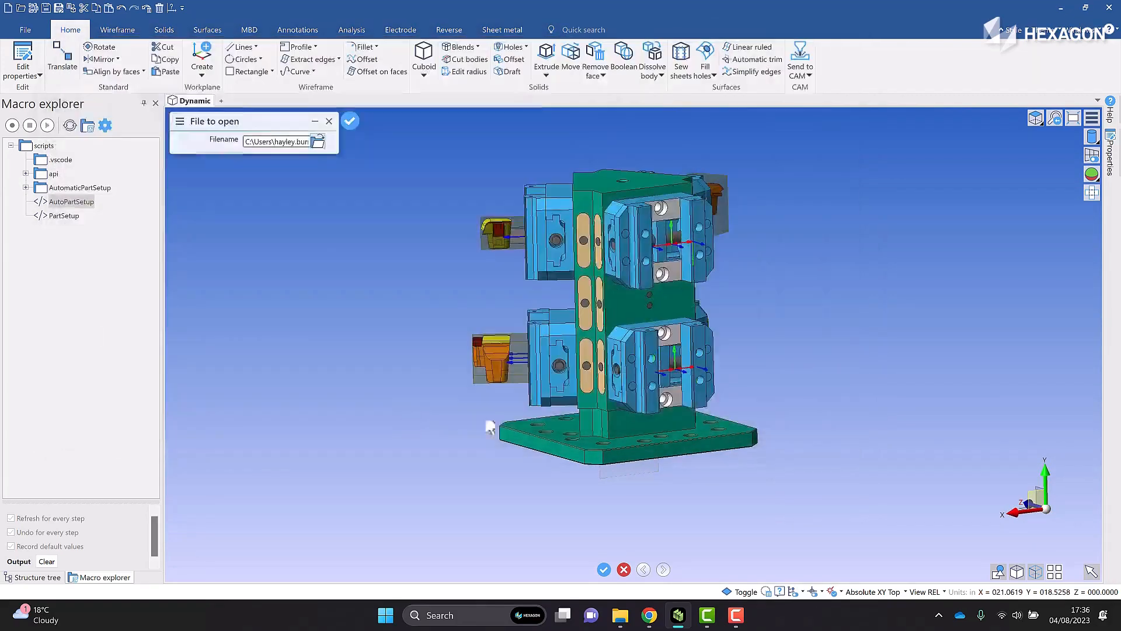
left_click(757, 404)
key("Return")
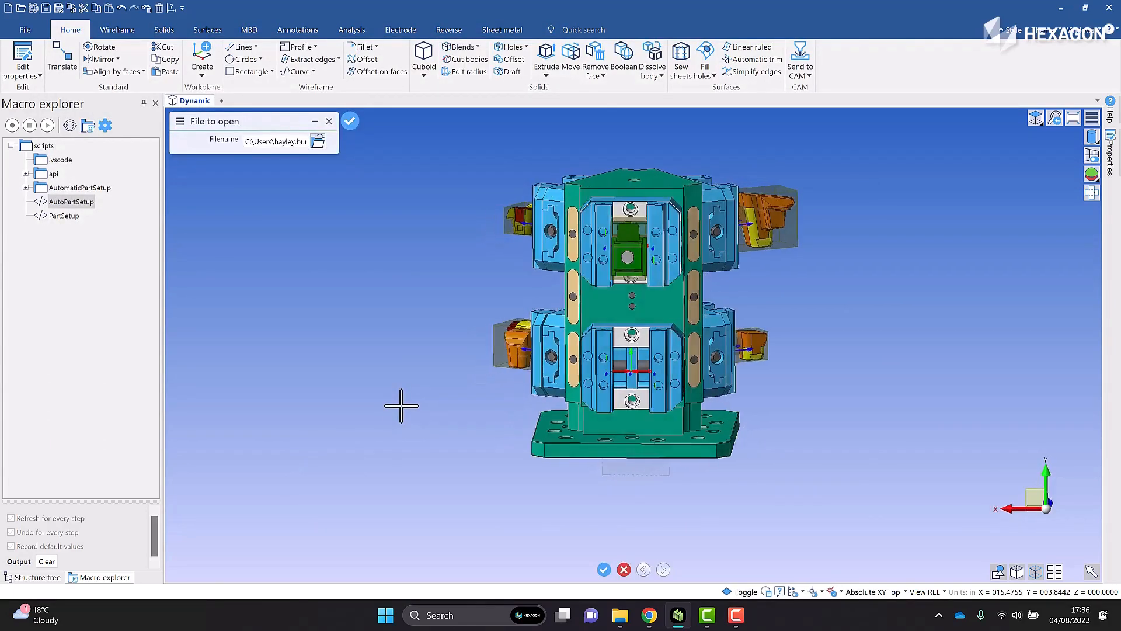
Load 1-18-420-1EJ INSERT 01.vdf as the sixth part, for the last empty vise, and let the macro finish
left_click(317, 146)
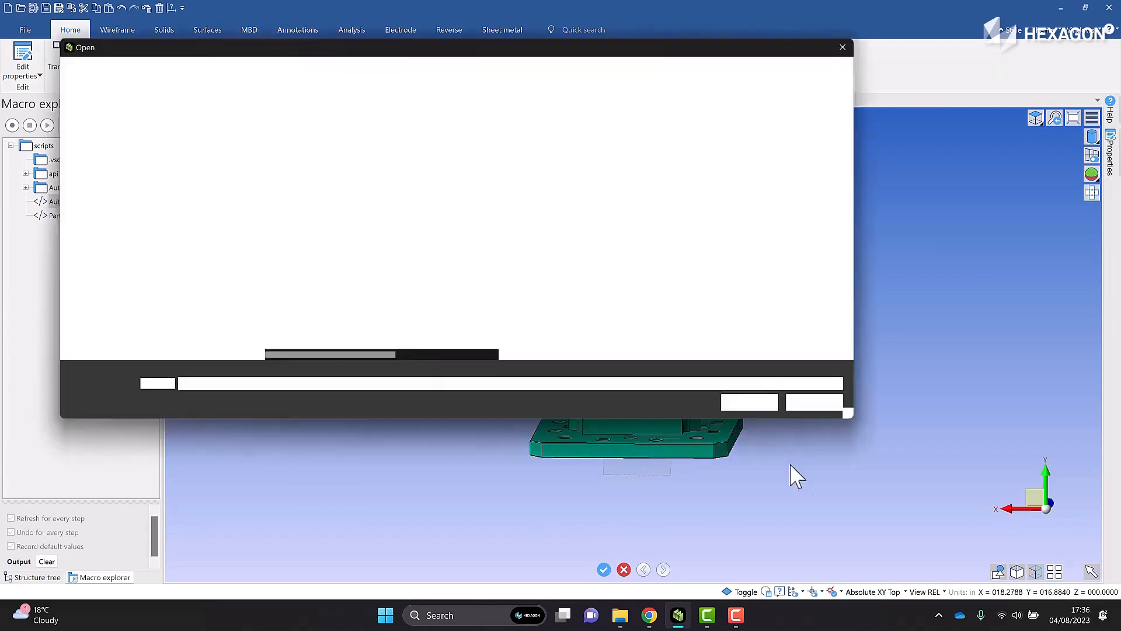
left_click(342, 205)
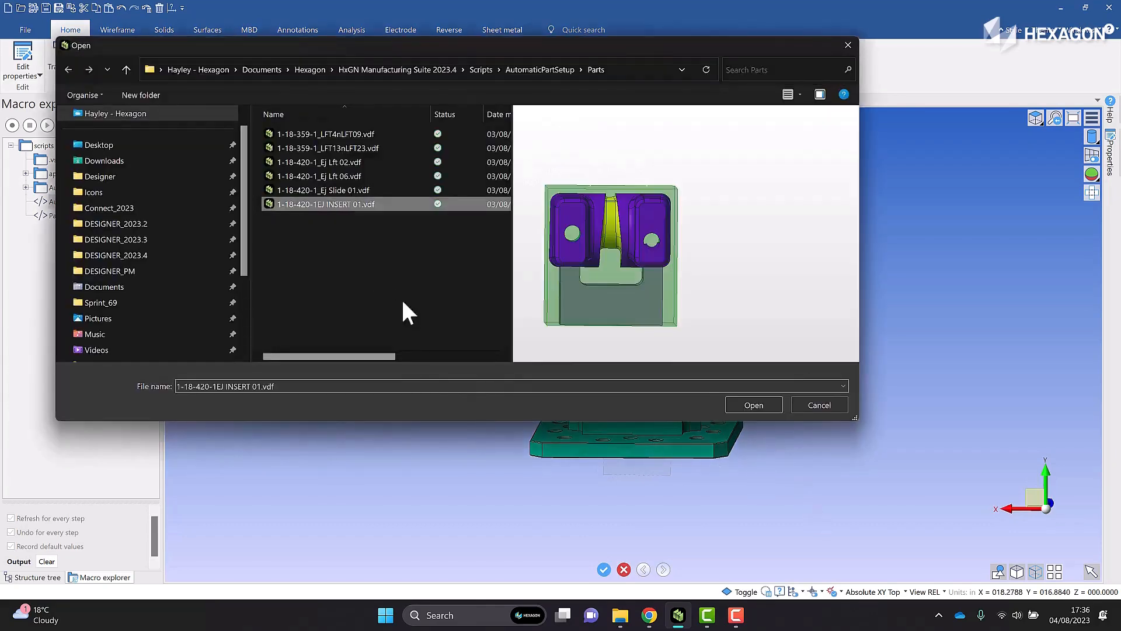
left_click(751, 404)
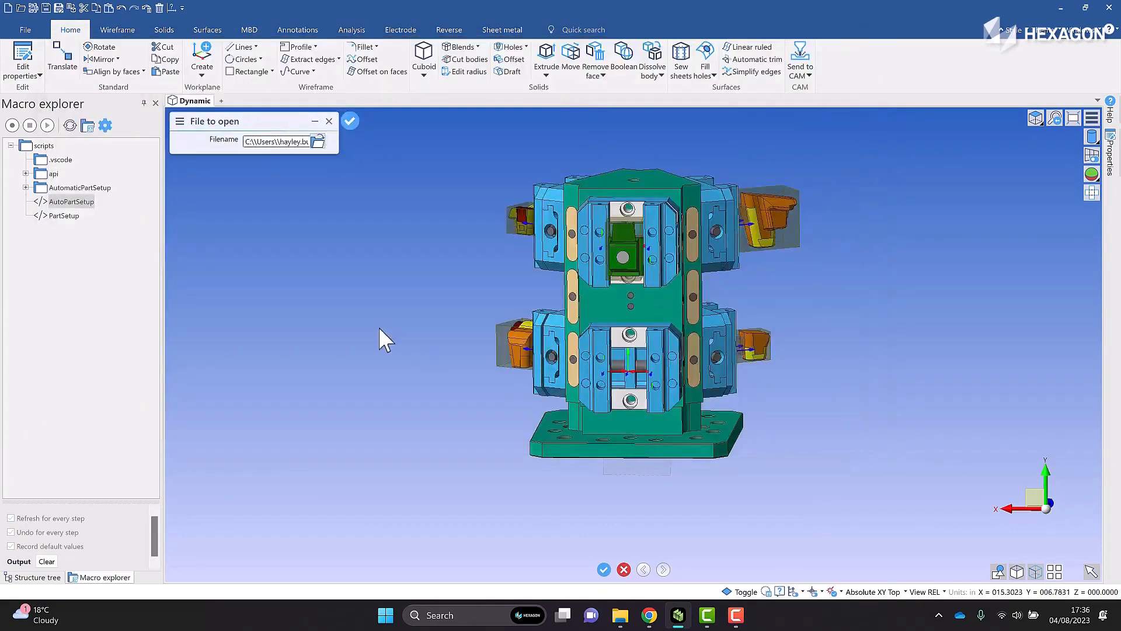
right_click(379, 328)
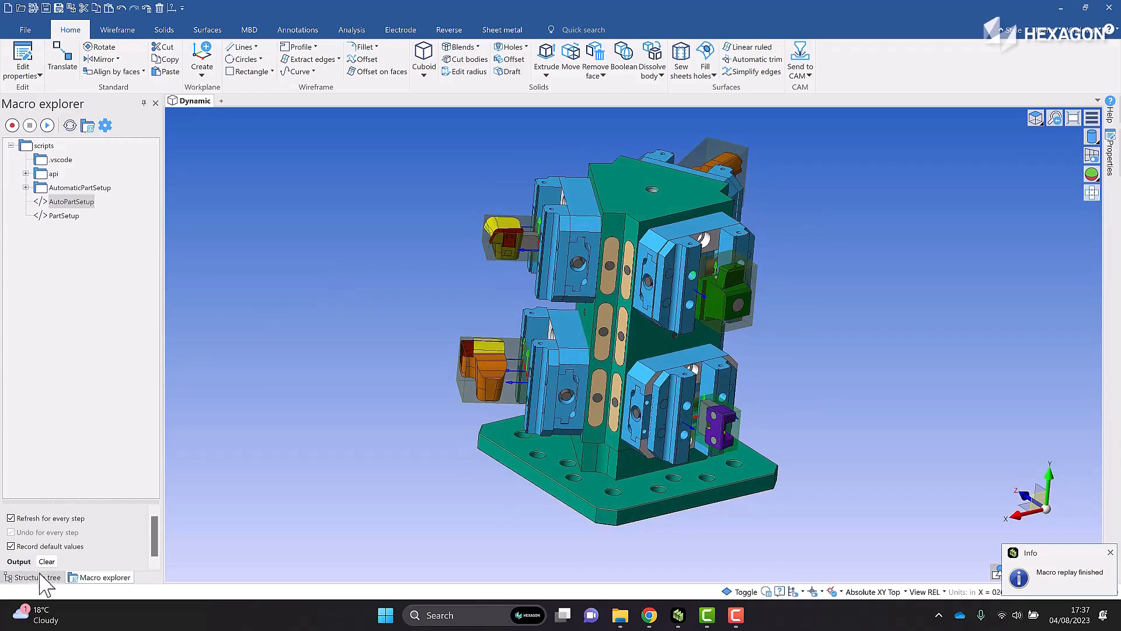
Show the assembly's structure tree and collapse its expanded folders to get an overview of the fixture and part groups
left_click(39, 577)
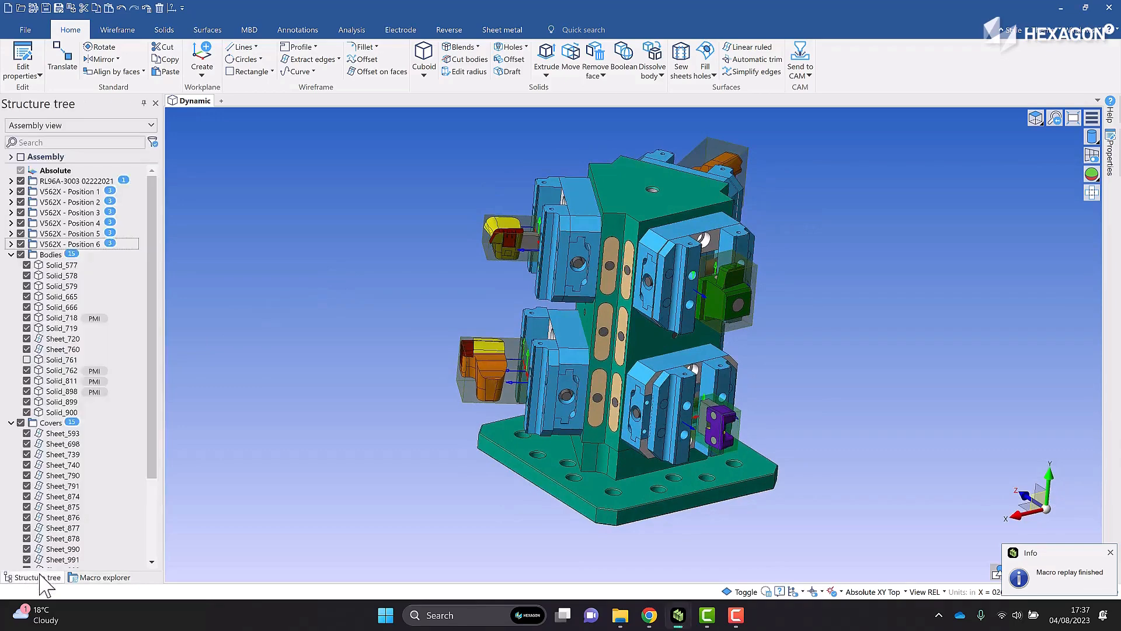
left_click(10, 156)
left_click(10, 156)
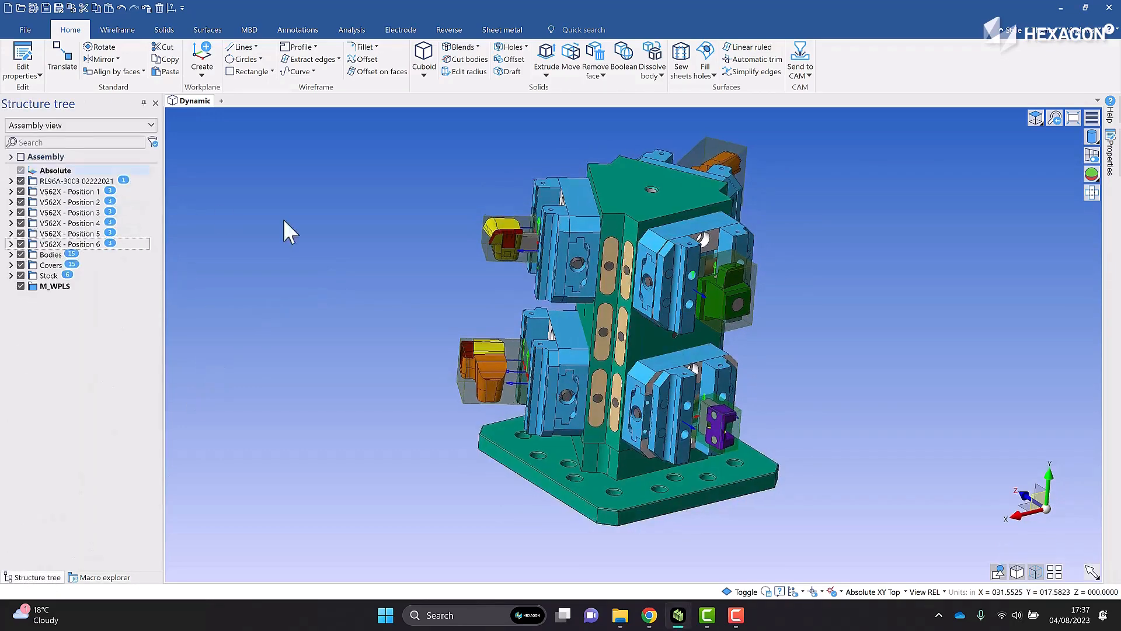